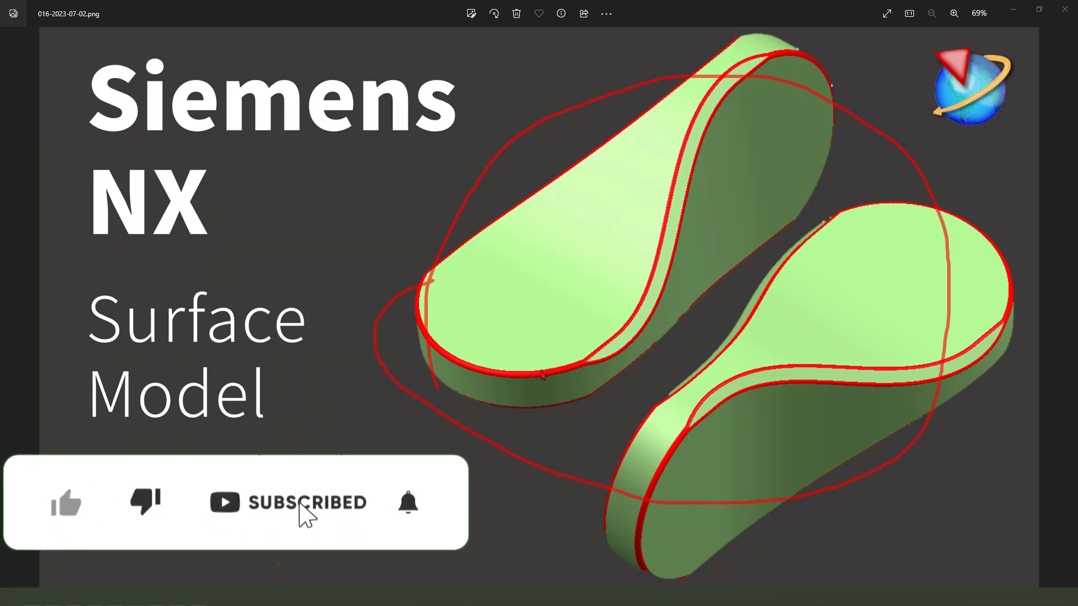
key(Escape)
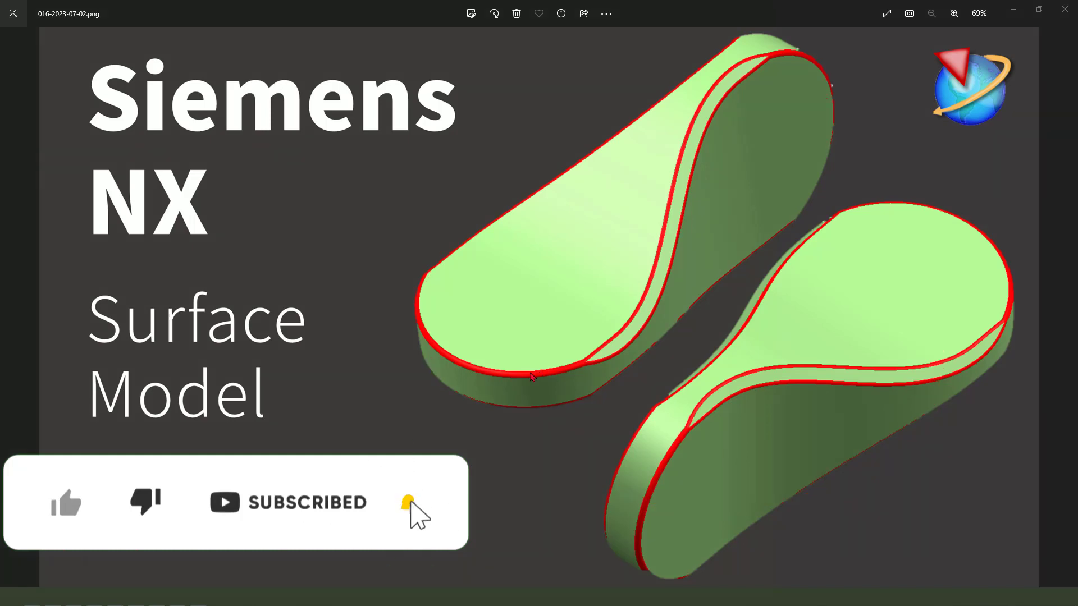
drag(840, 5, 0, 25)
key(Escape)
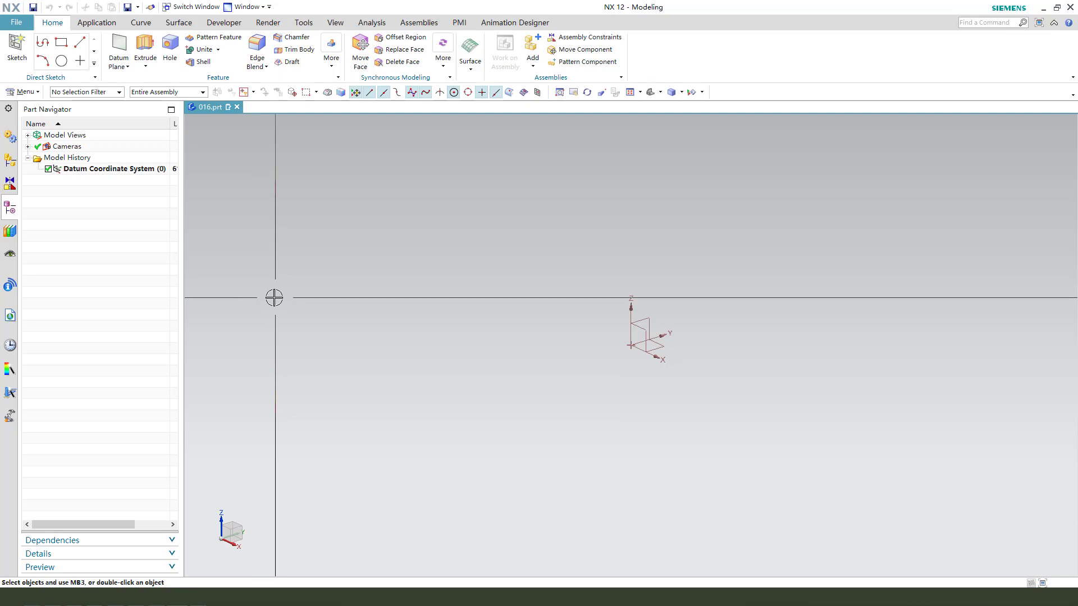
- Start an Extrude with a new sketch on the YZ plane and draw a centre rectangle about 114 by 48 mm at the origin
click(149, 51)
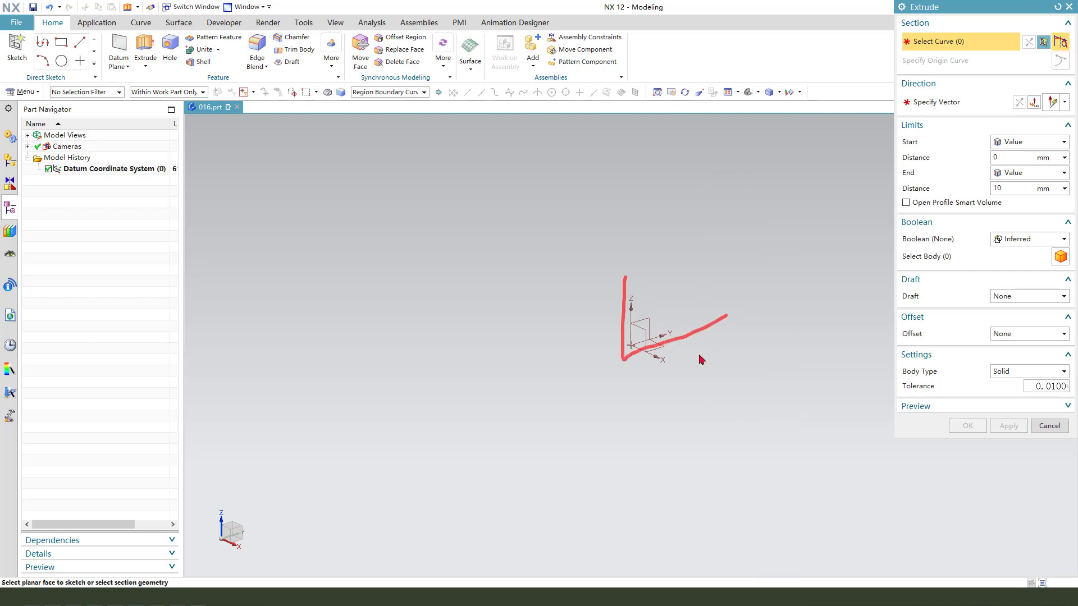
click(667, 334)
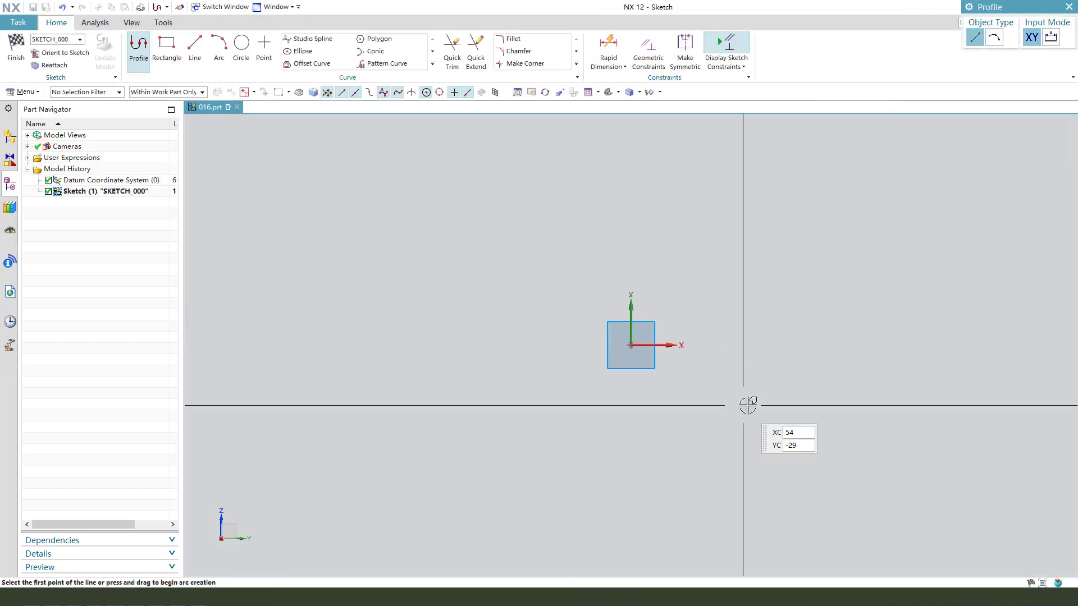
click(173, 51)
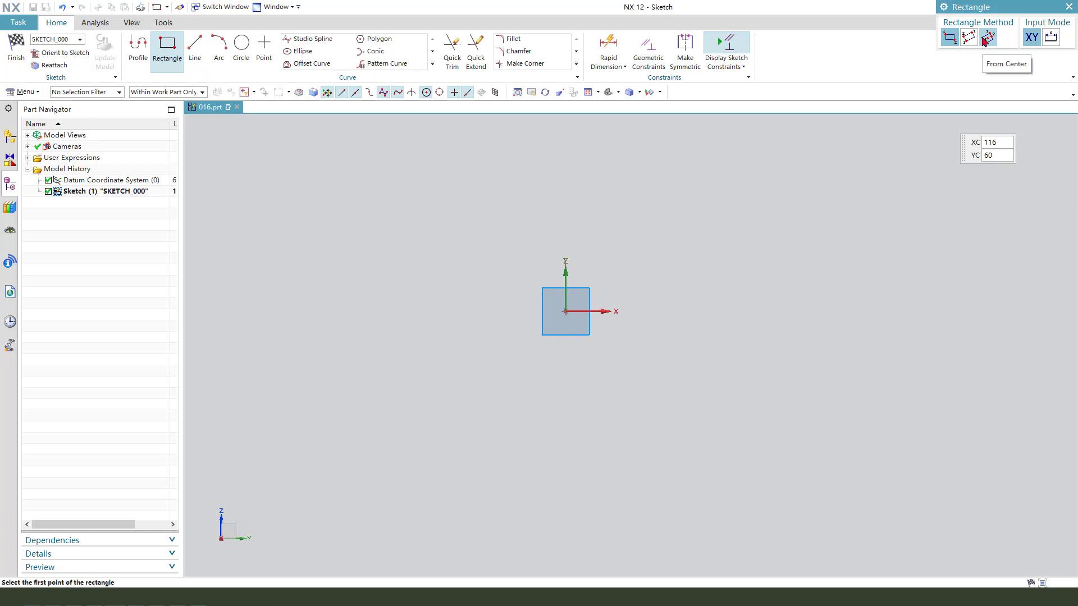
click(987, 38)
click(565, 312)
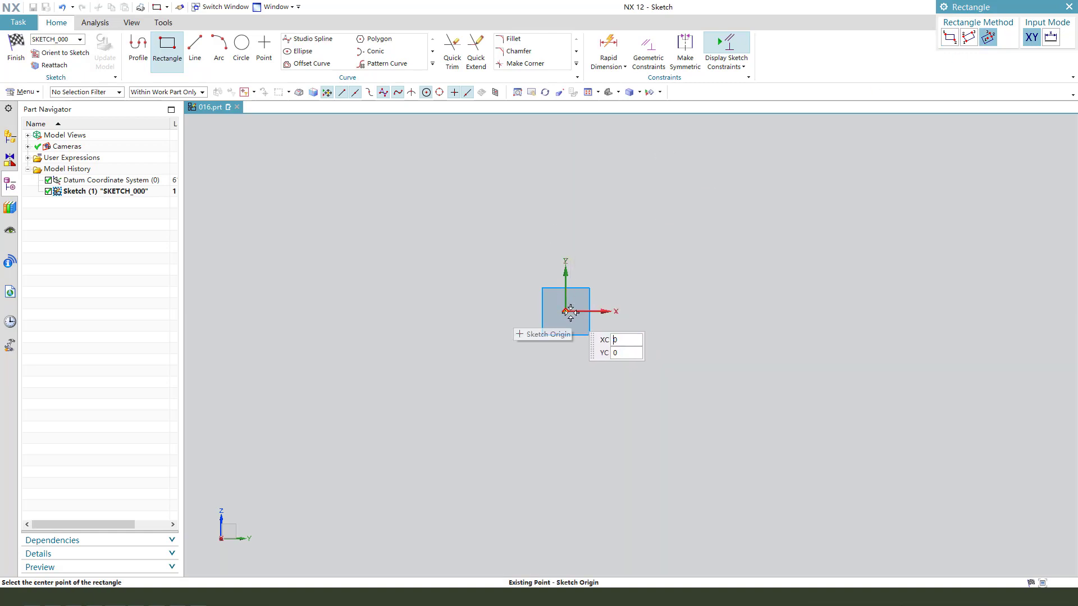
click(751, 312)
click(755, 234)
key(Escape)
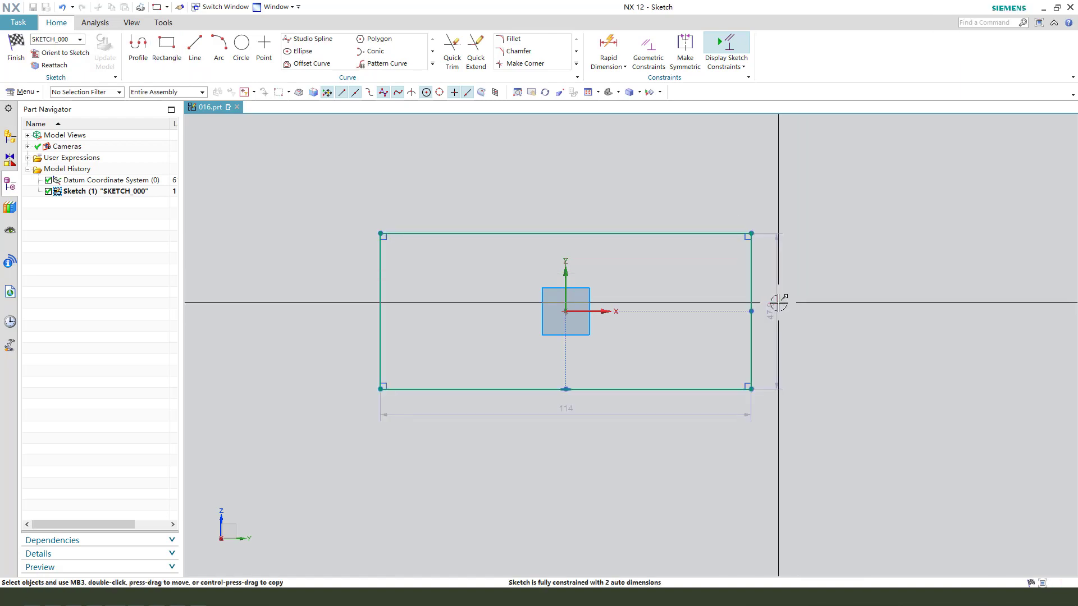
- Set the rectangle's height to 20 mm and its width to 100 mm, and finish the sketch
double_click(795, 306)
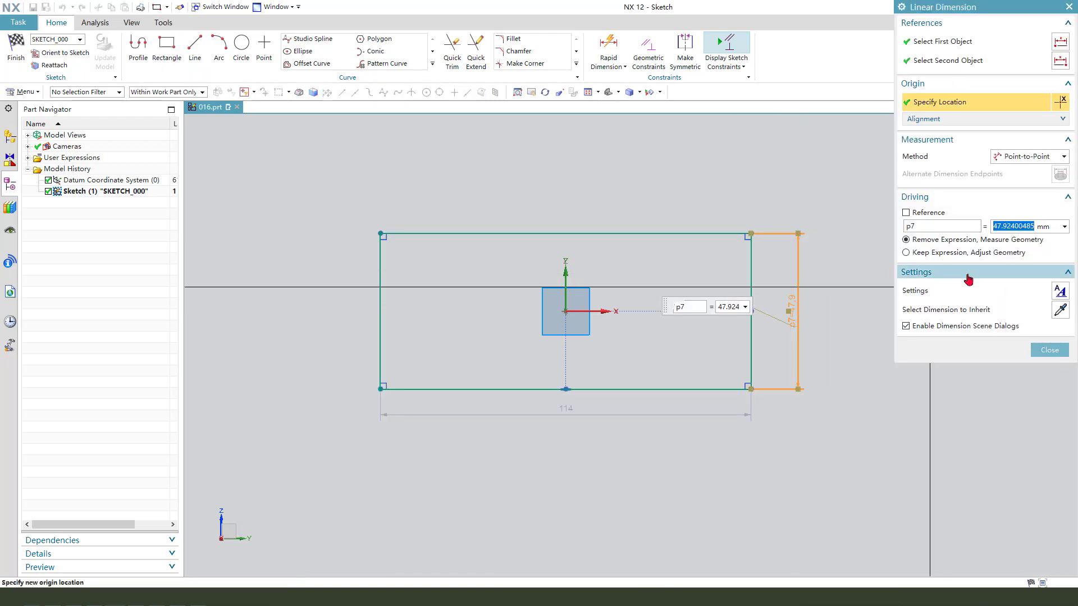
key(Return)
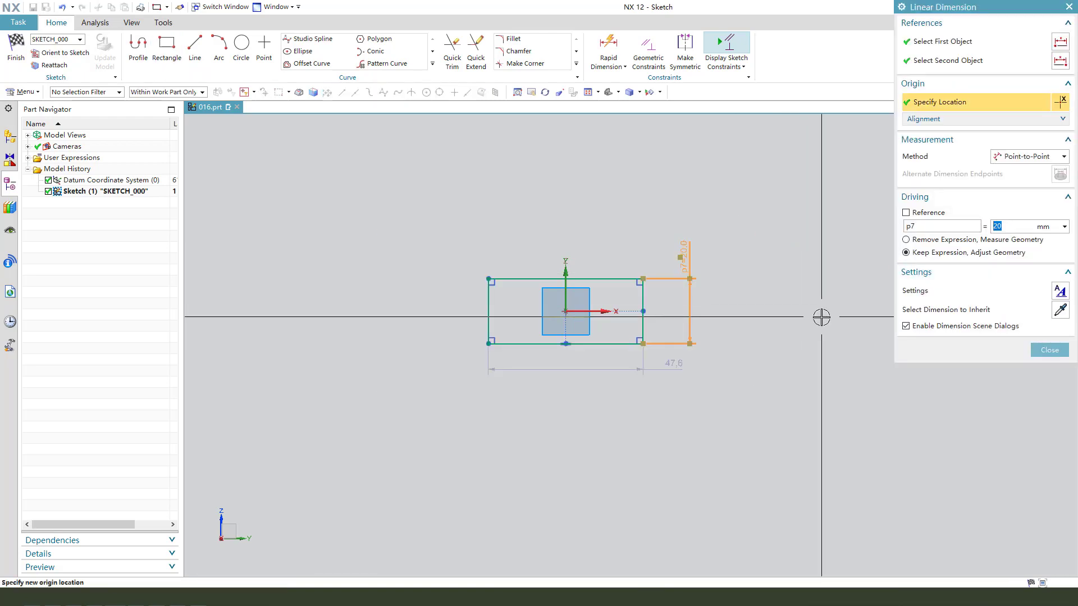
middle_click(820, 314)
double_click(584, 373)
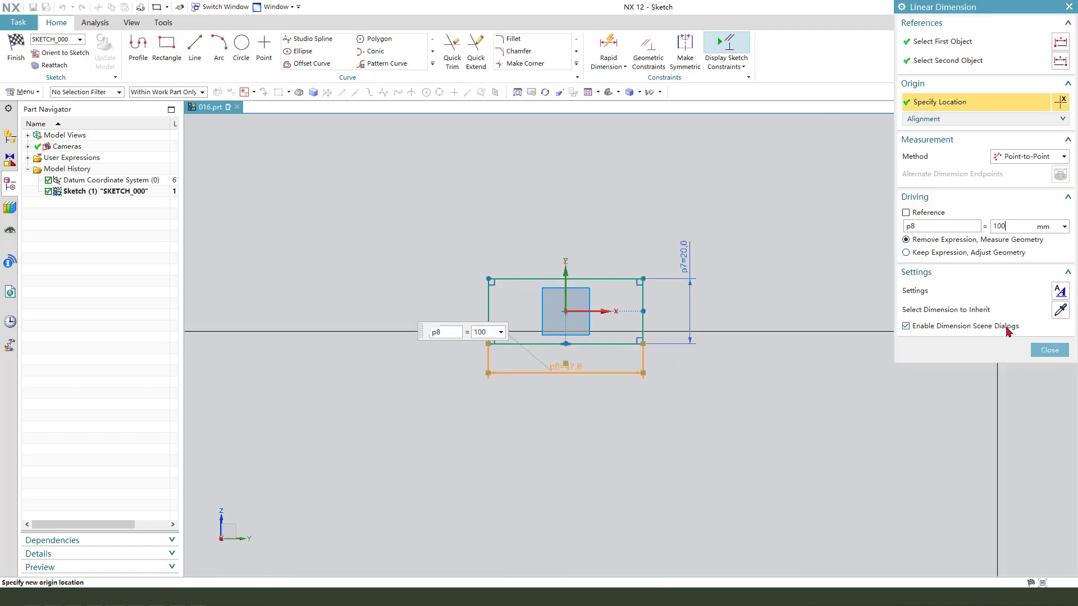
key(Return)
middle_click(871, 366)
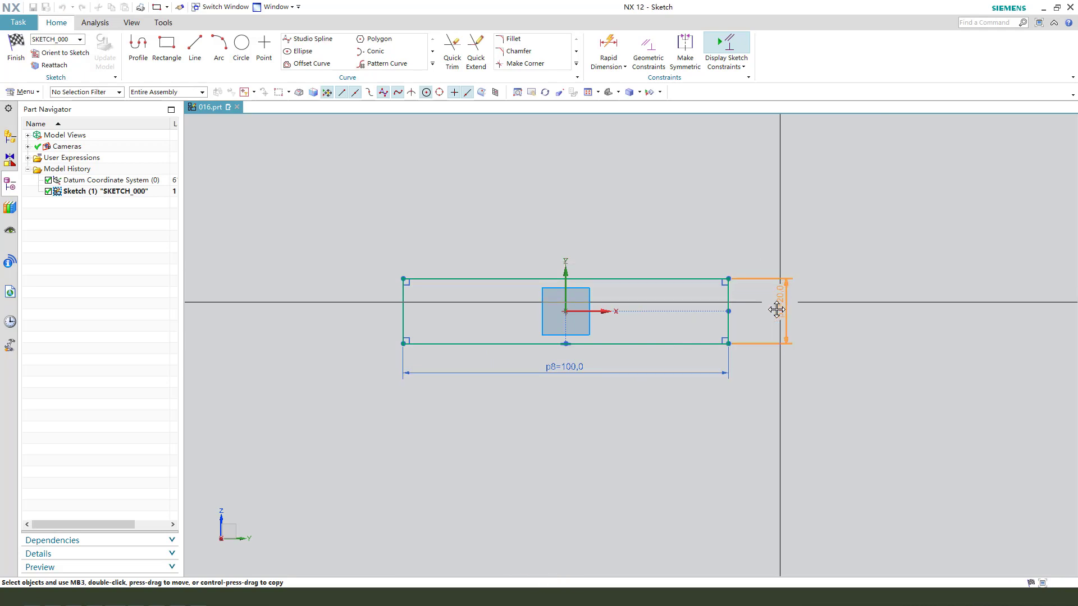
click(16, 50)
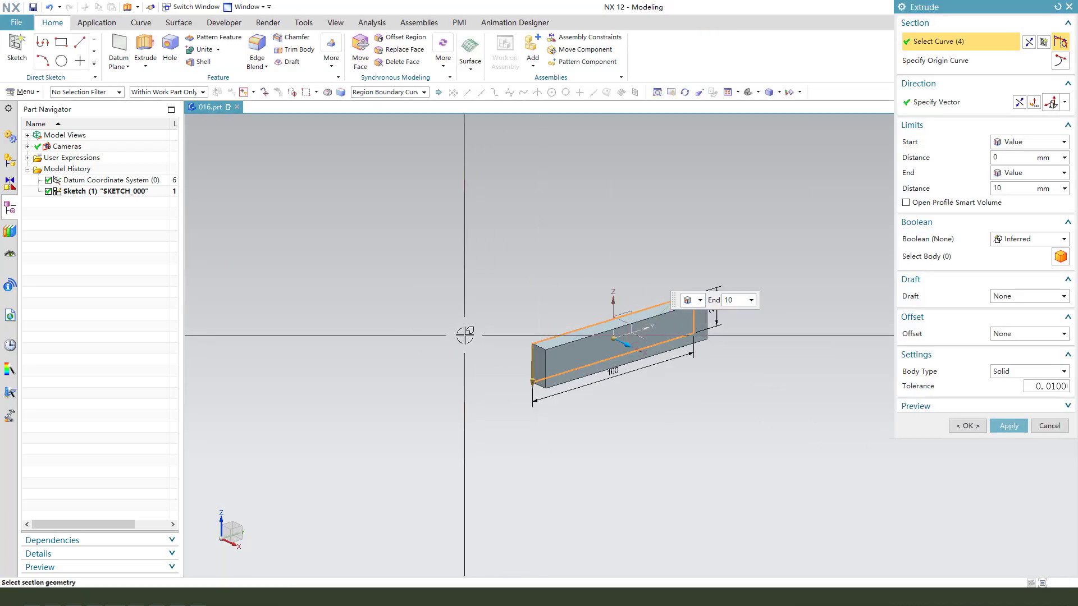
- Extrude the rectangle from 0 to 60 mm as a solid block
drag(637, 375, 665, 390)
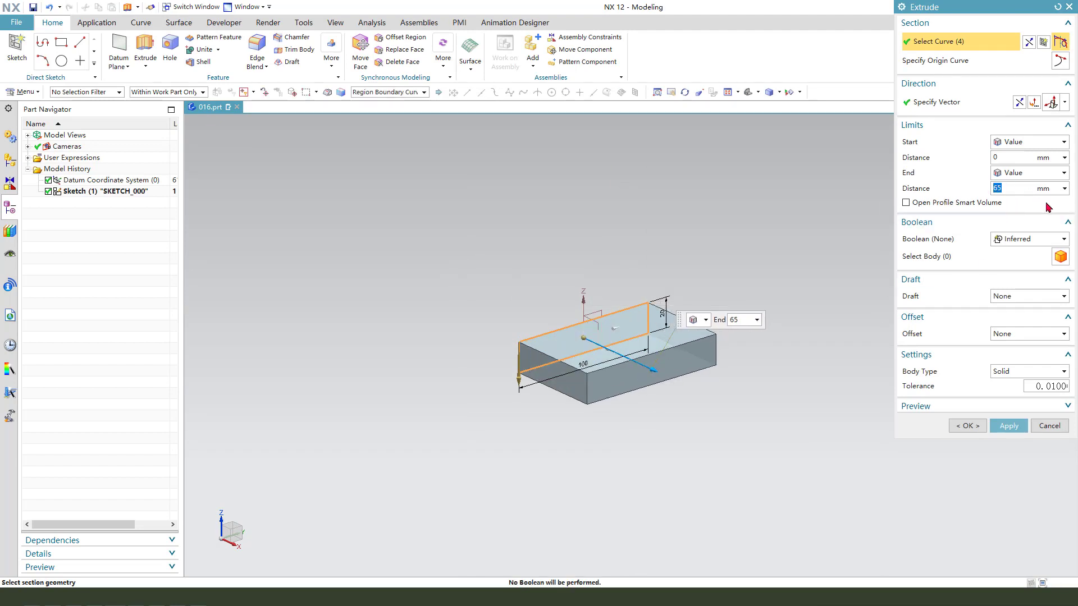
key(Return)
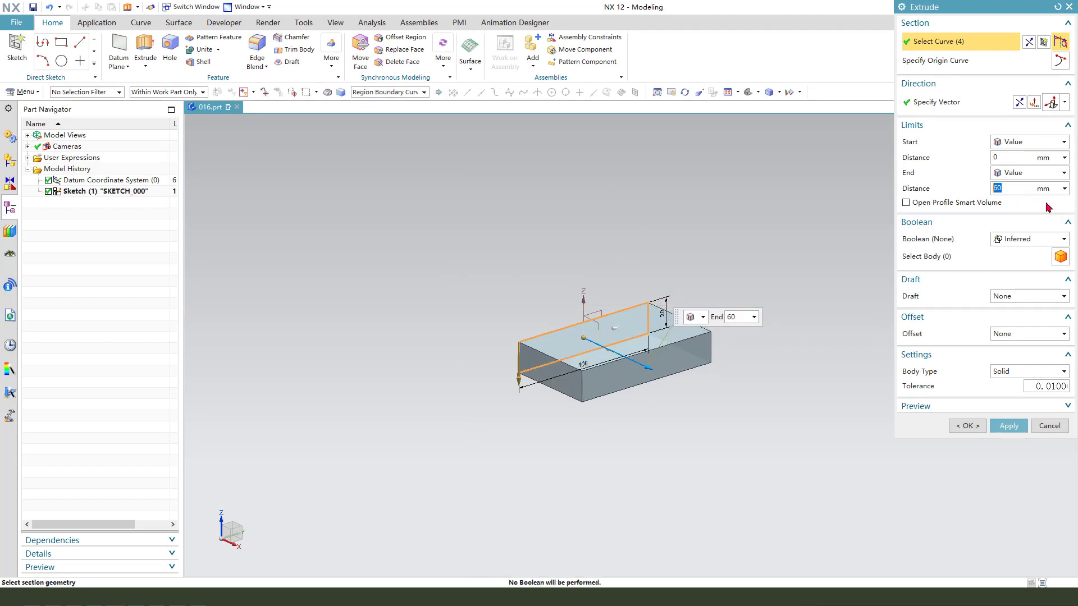
click(967, 425)
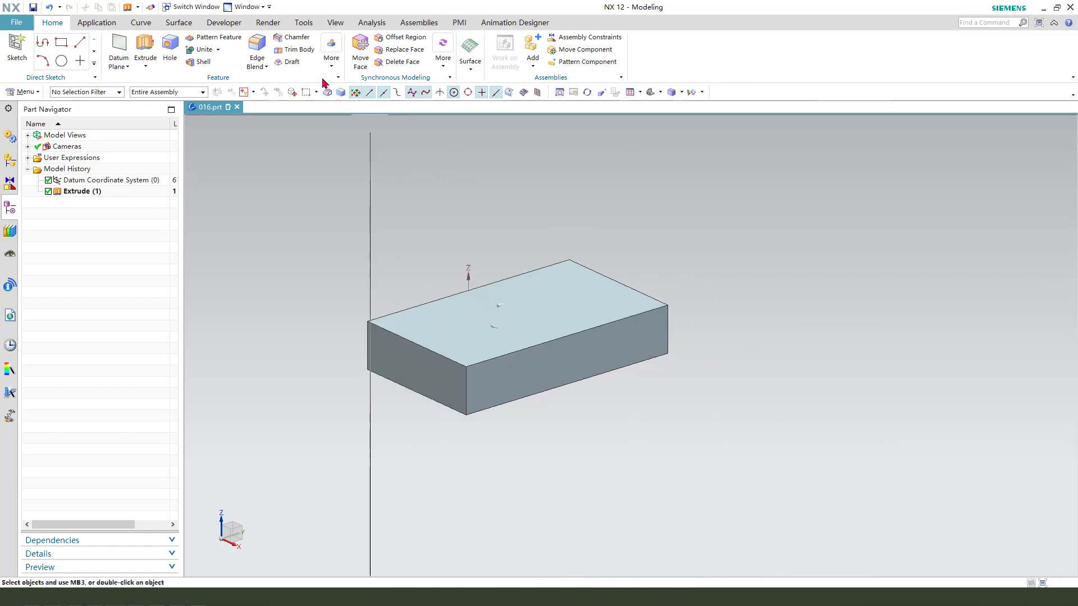
- Mirror the extruded block across the YZ datum plane with Mirror Geometry
click(330, 62)
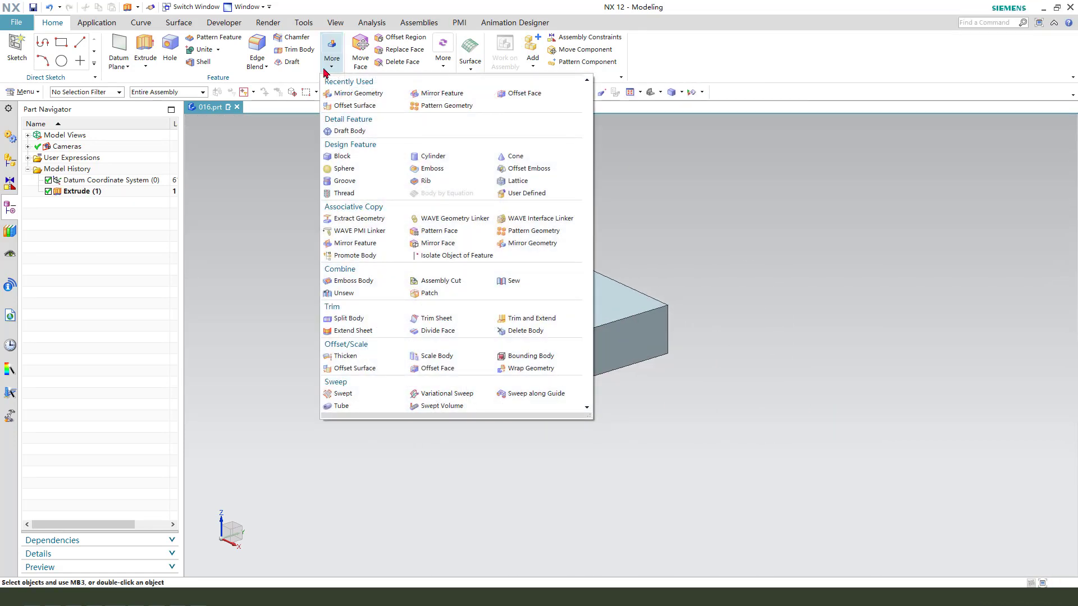
click(360, 94)
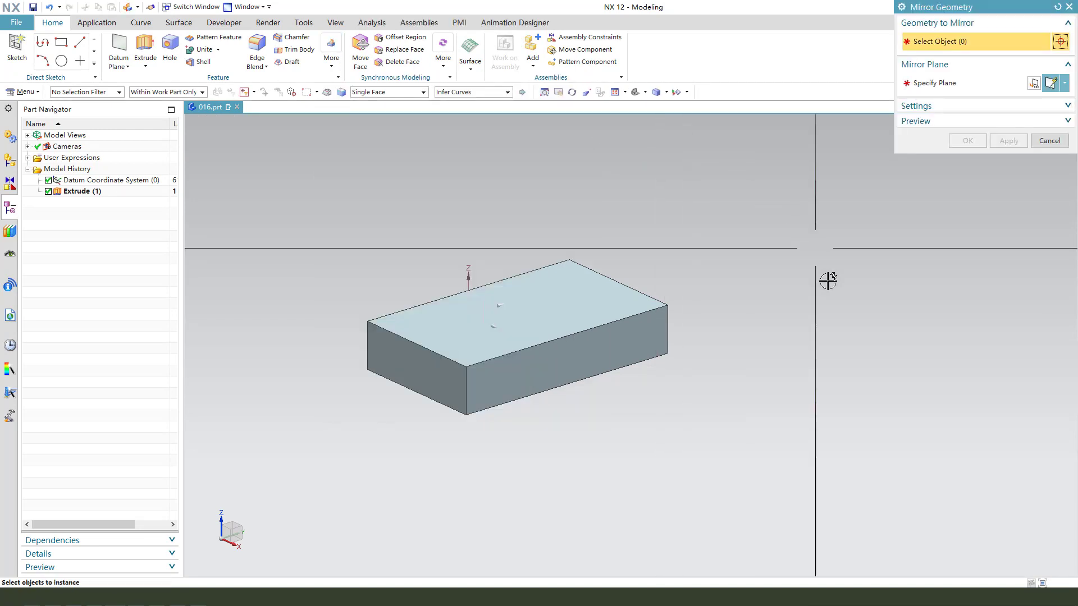
click(588, 335)
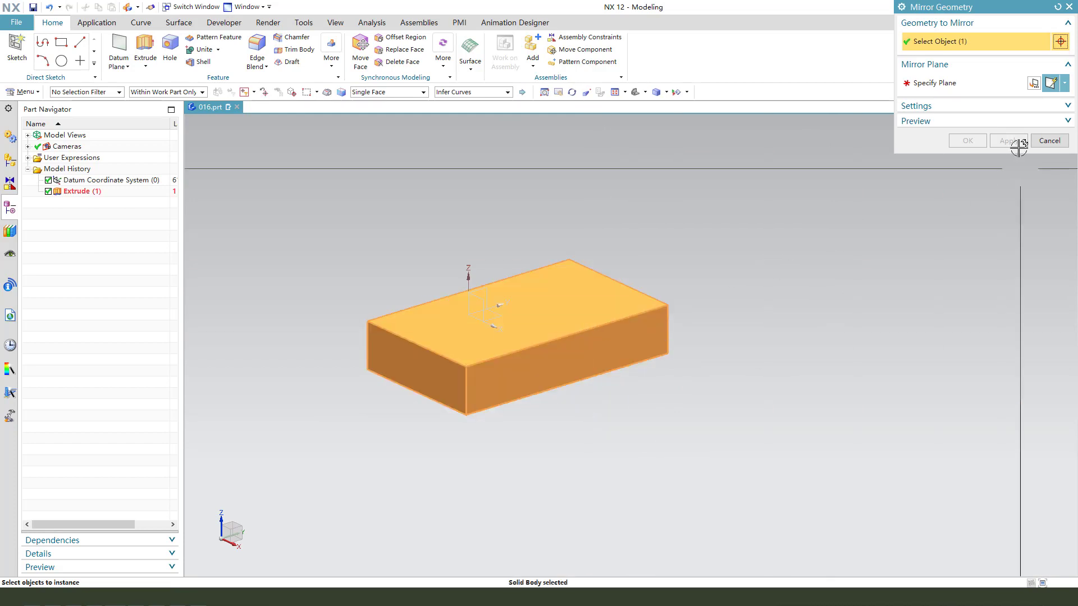
click(937, 85)
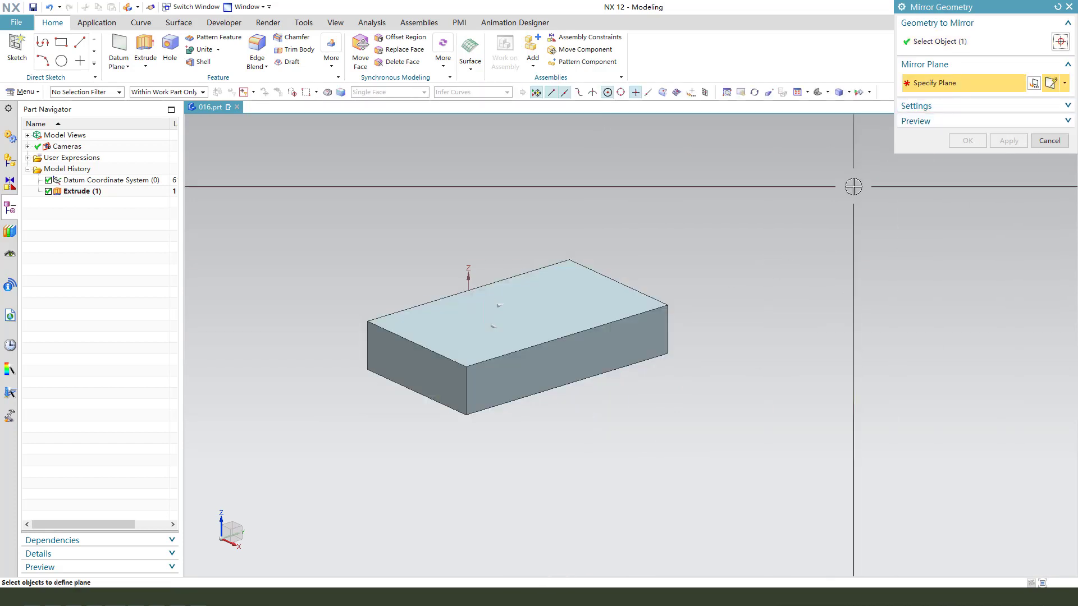
middle_drag(604, 272, 625, 300)
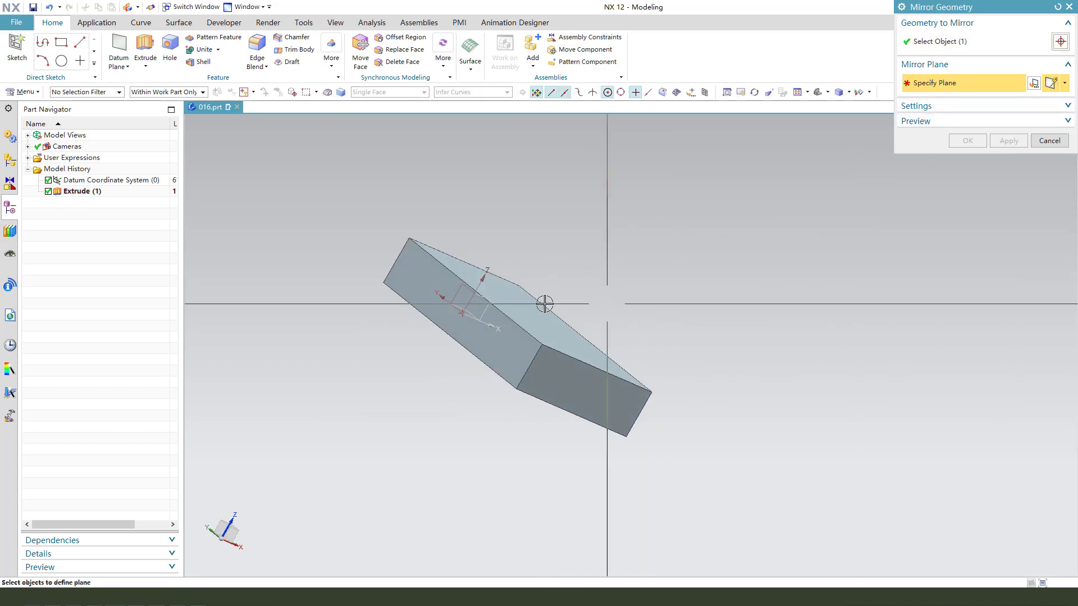
click(460, 293)
middle_drag(510, 291, 686, 312)
middle_click(836, 303)
scroll(272, 296, down, 1)
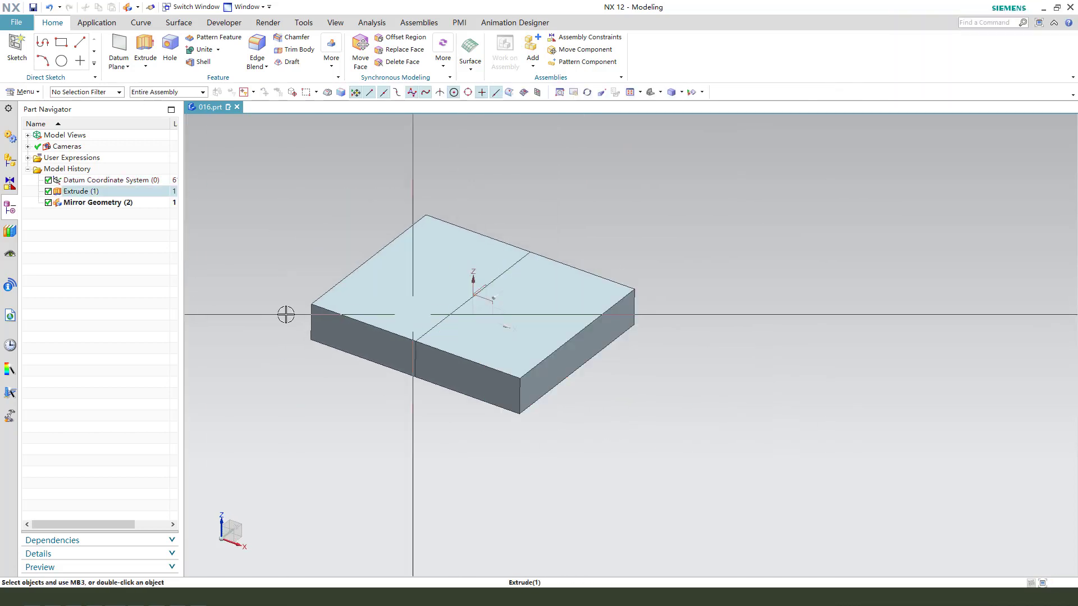
- Rotate the mirrored block 90° about the X axis through the absolute origin with Move Object, moving the original
click(430, 242)
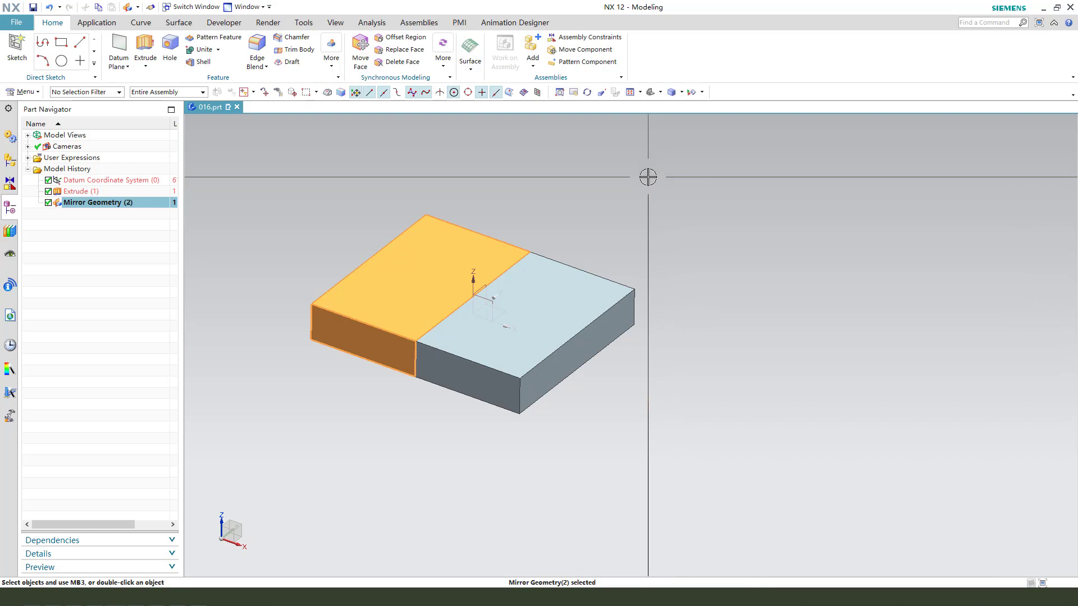
key(ctrl+t)
click(966, 103)
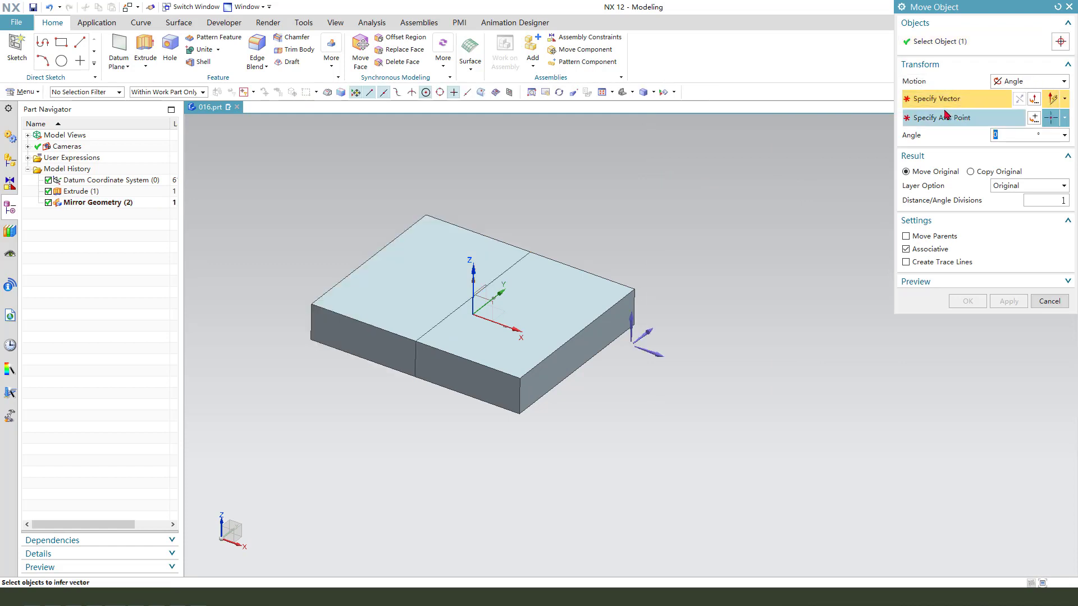
click(1005, 80)
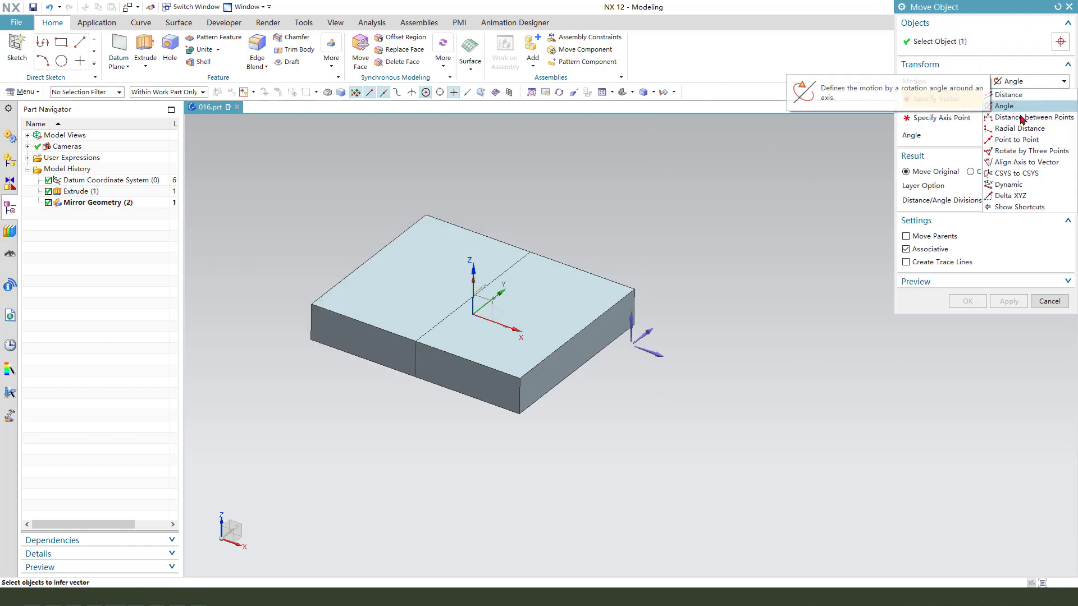
click(1010, 103)
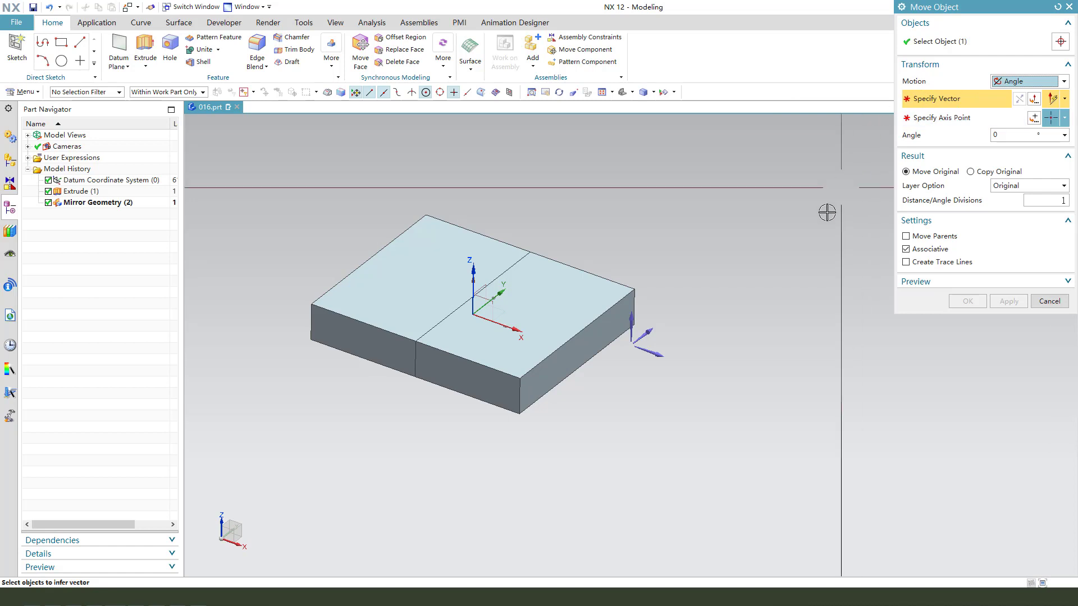
click(654, 356)
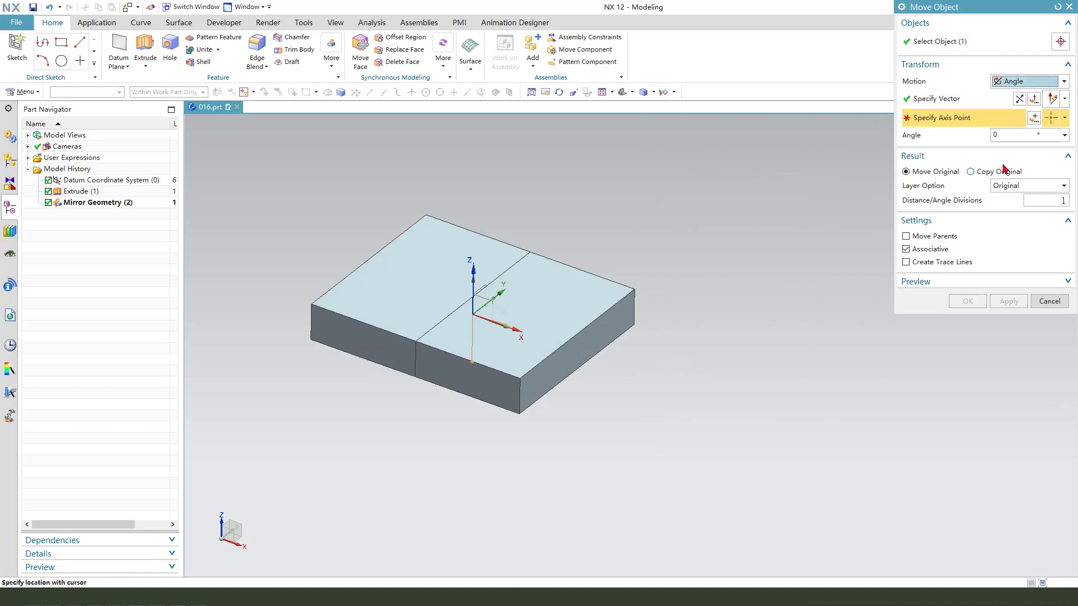
click(1033, 118)
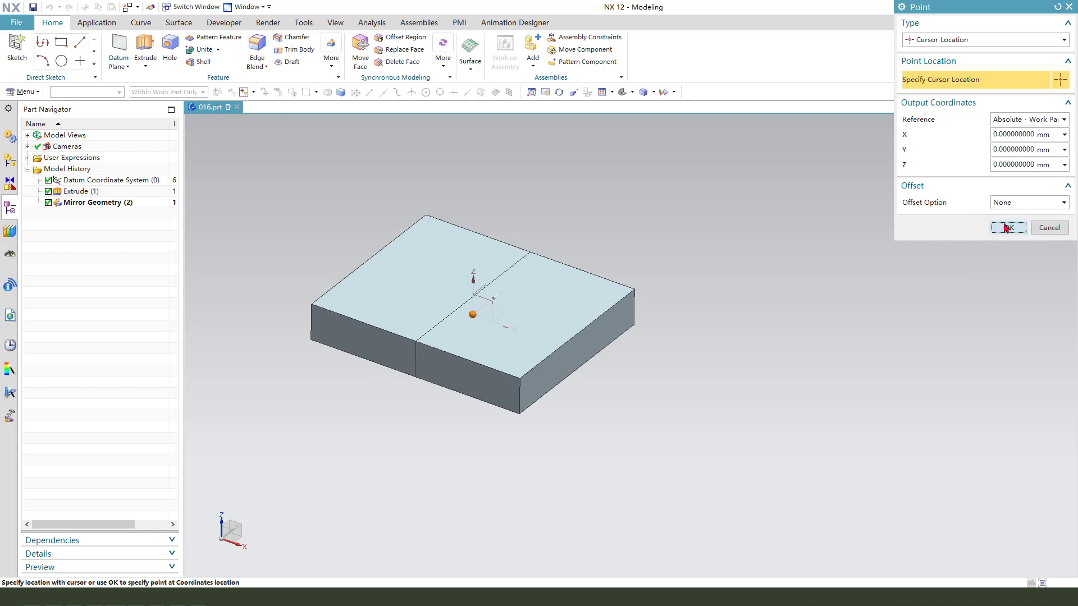
click(1007, 228)
click(1008, 136)
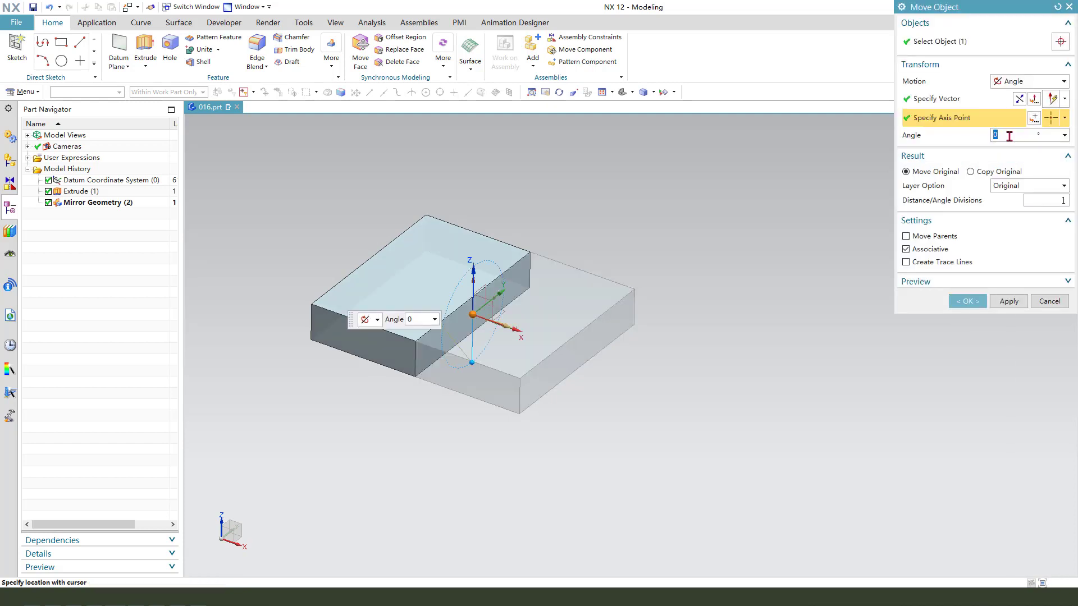
key(Return)
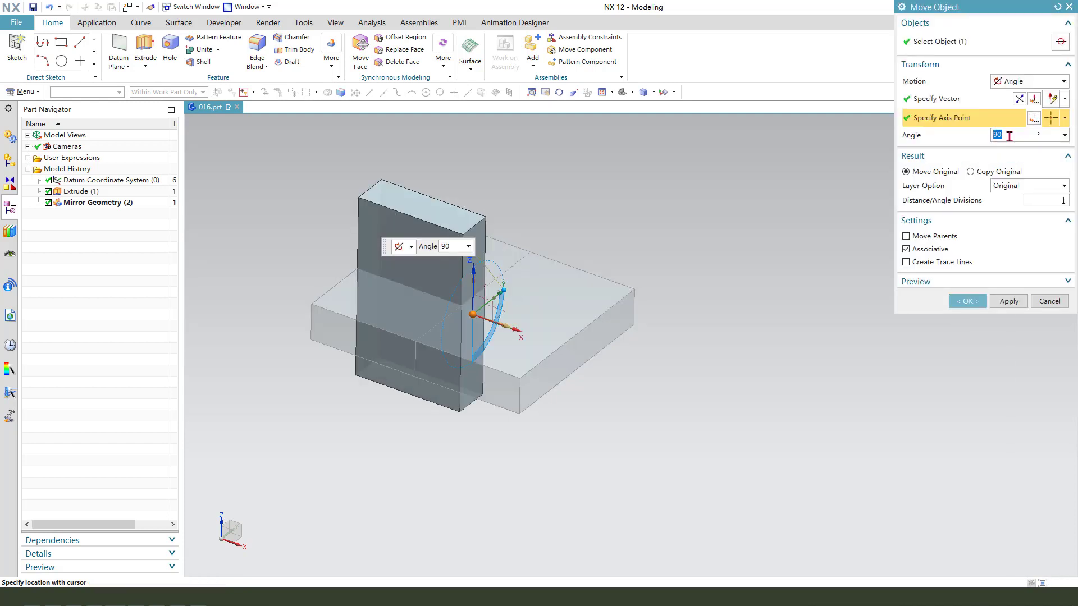
click(967, 301)
middle_drag(654, 253, 741, 233)
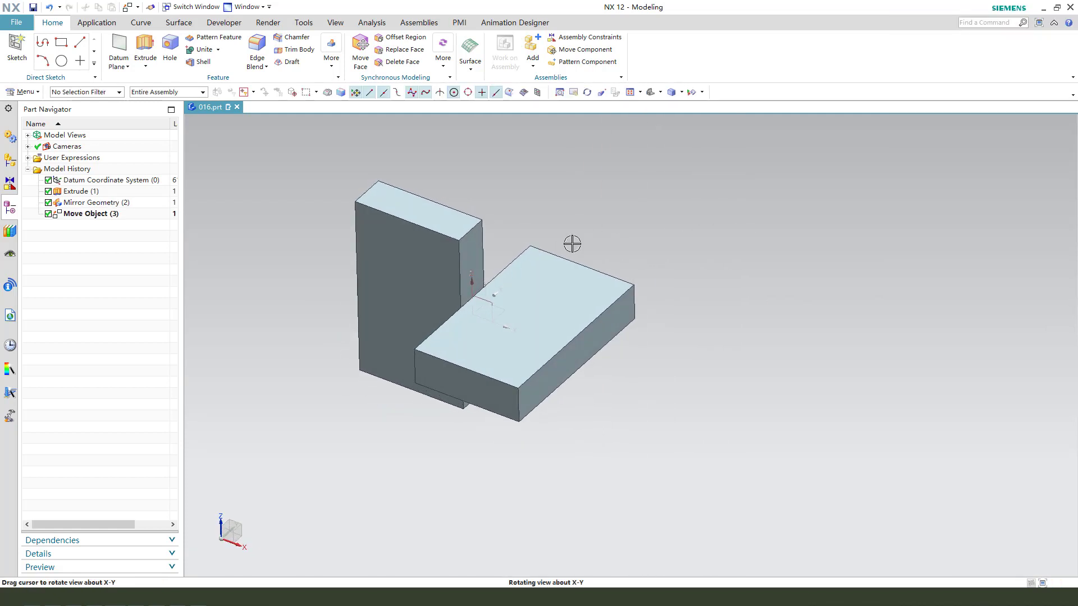
- Start a Through Curves surface with the four edges of the upright block's outer end face as its first section, and add a new section set
click(179, 23)
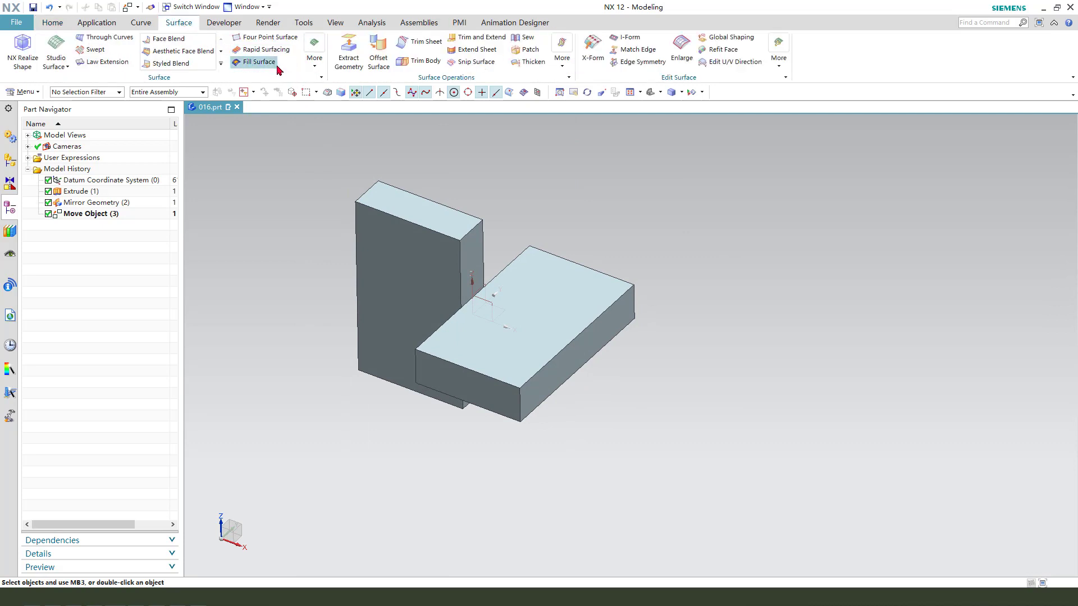
click(110, 38)
middle_drag(563, 212, 432, 258)
click(375, 250)
scroll(370, 236, up, 3)
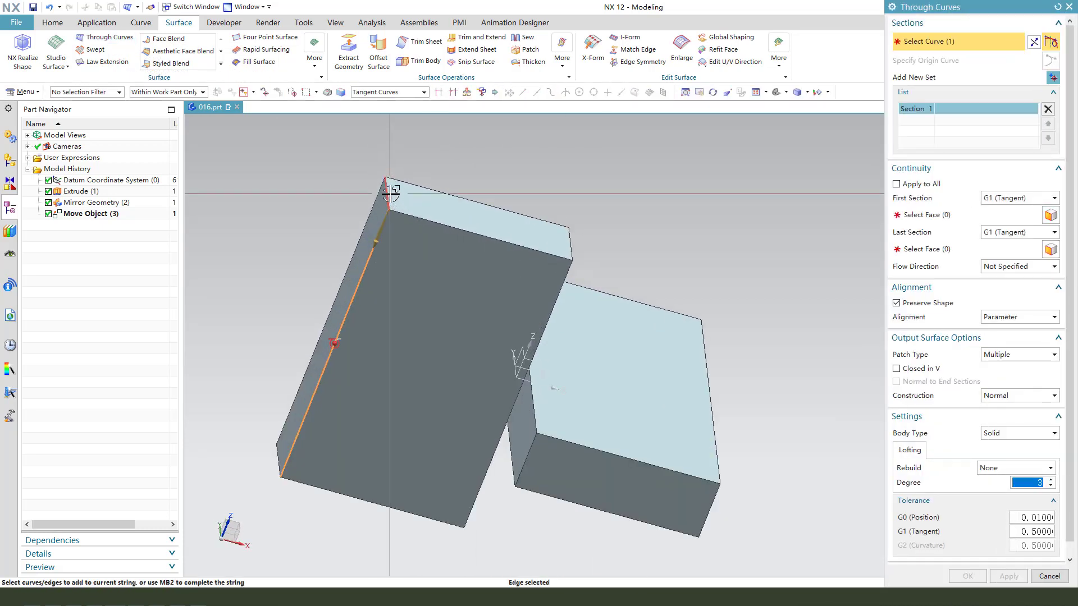
click(365, 214)
scroll(296, 356, up, 3)
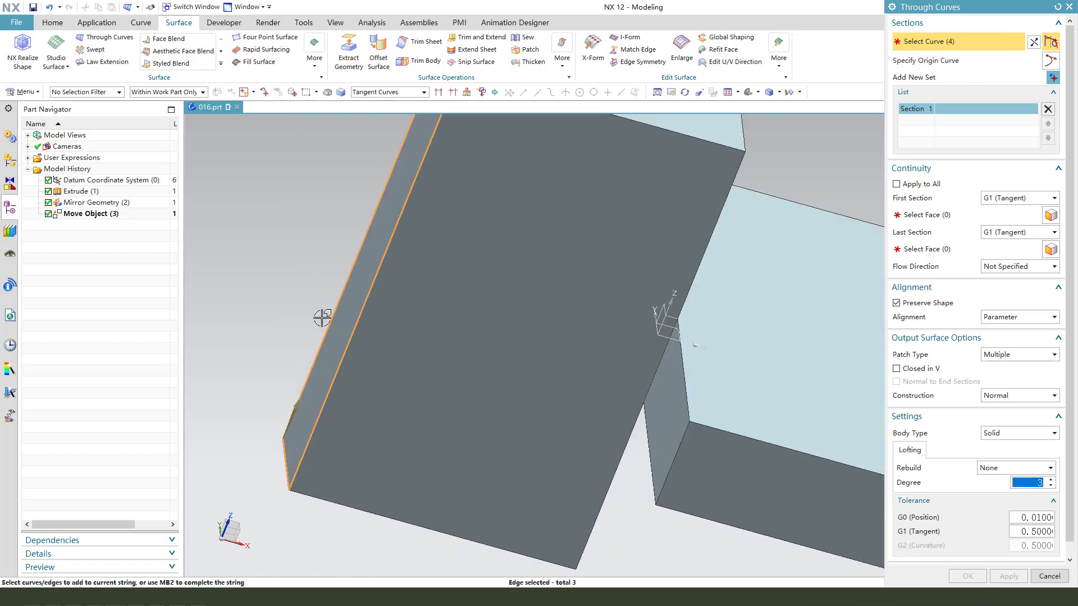
scroll(320, 293, down, 5)
middle_drag(485, 367, 449, 332)
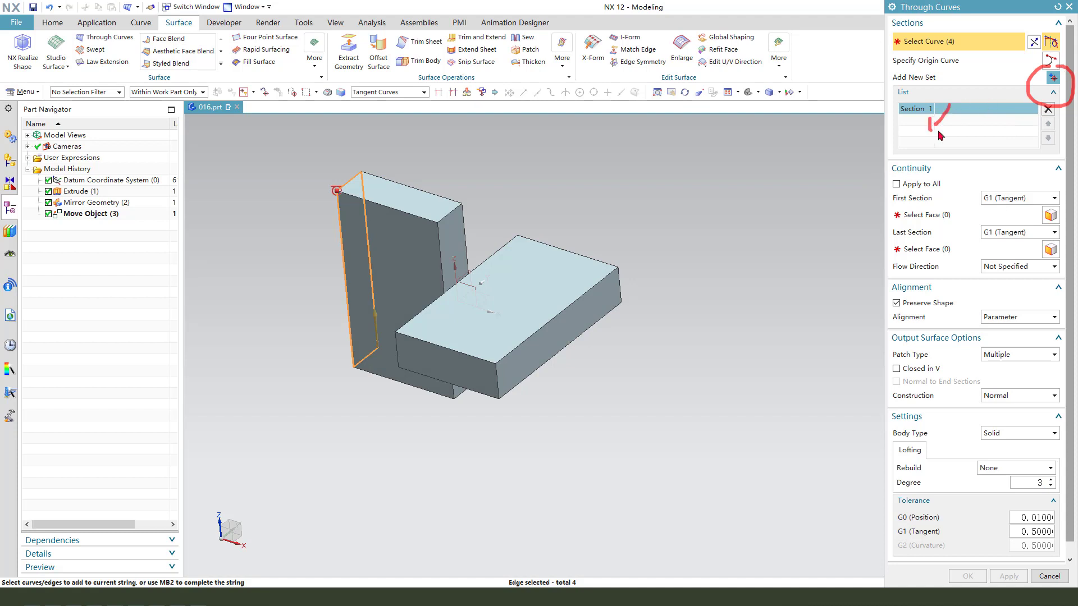
click(1053, 78)
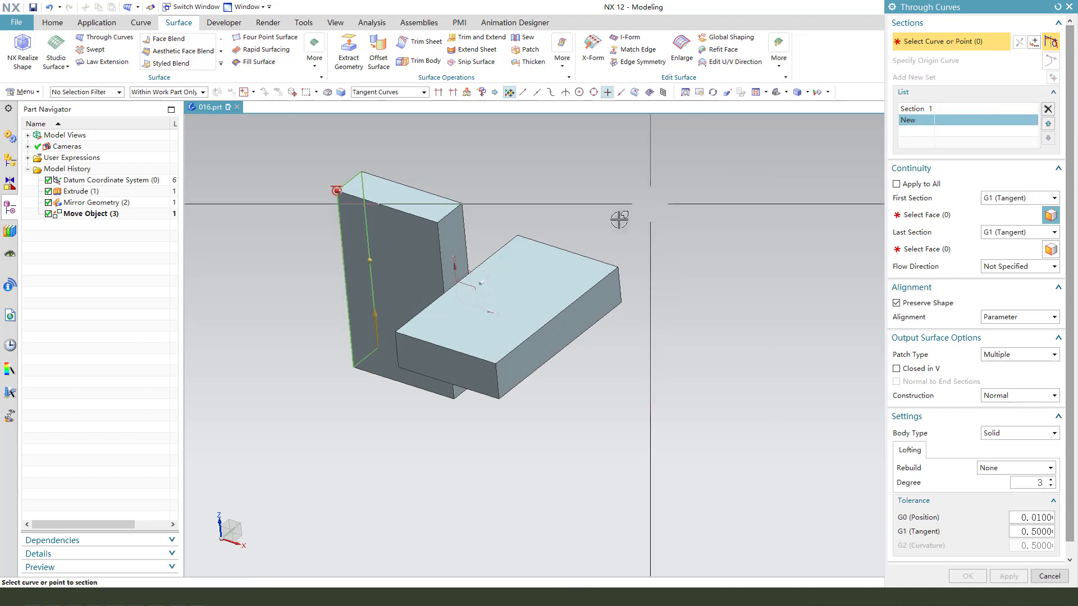
- Select the four edges of the flat block's outer end face as the second section of the Through Curves surface
scroll(635, 332, up, 2)
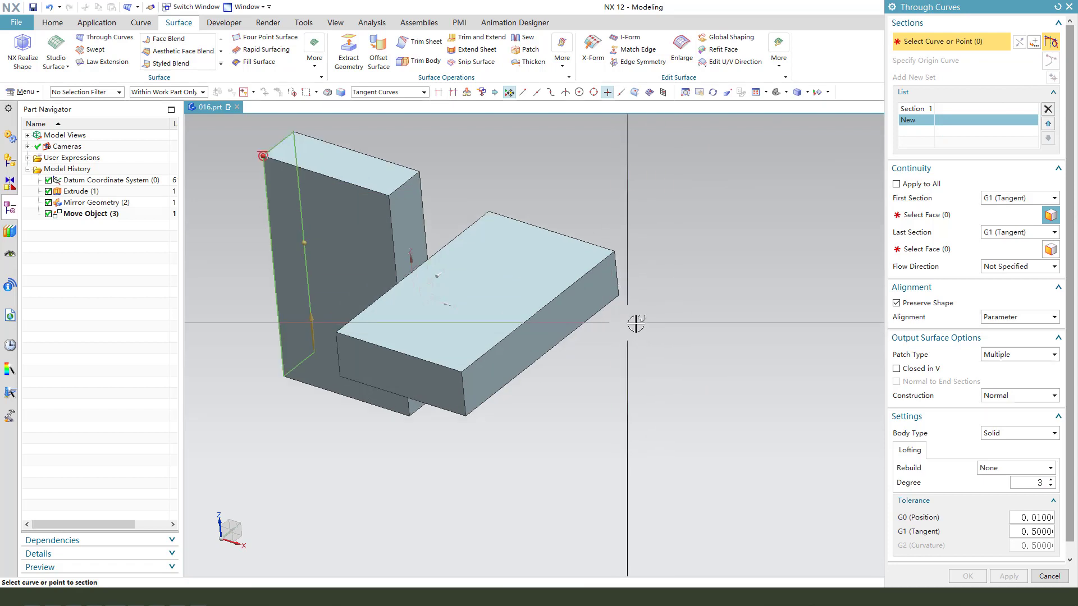
click(620, 279)
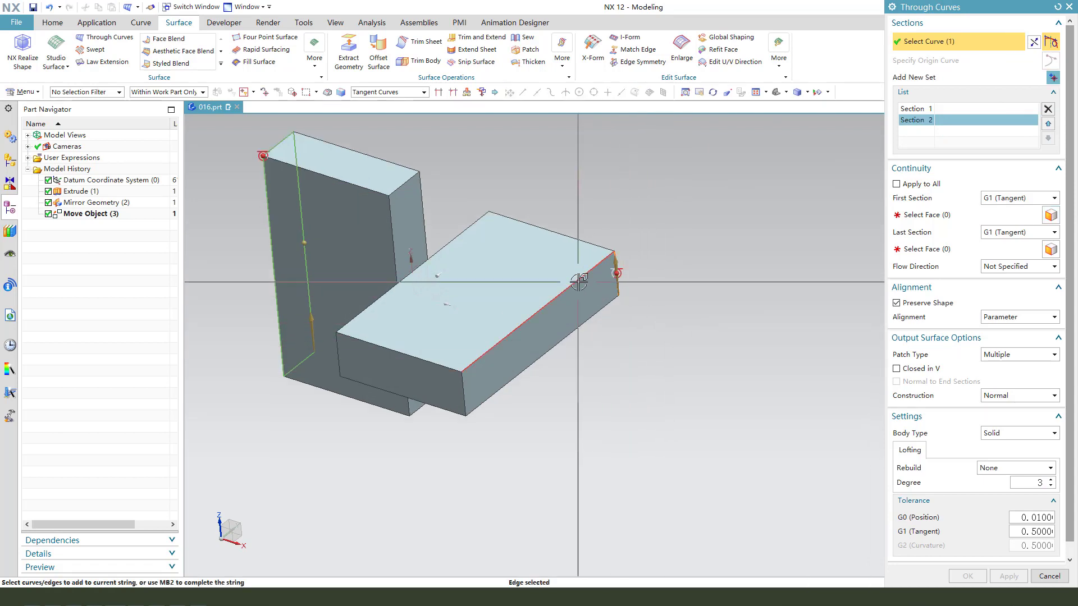
click(553, 299)
click(469, 390)
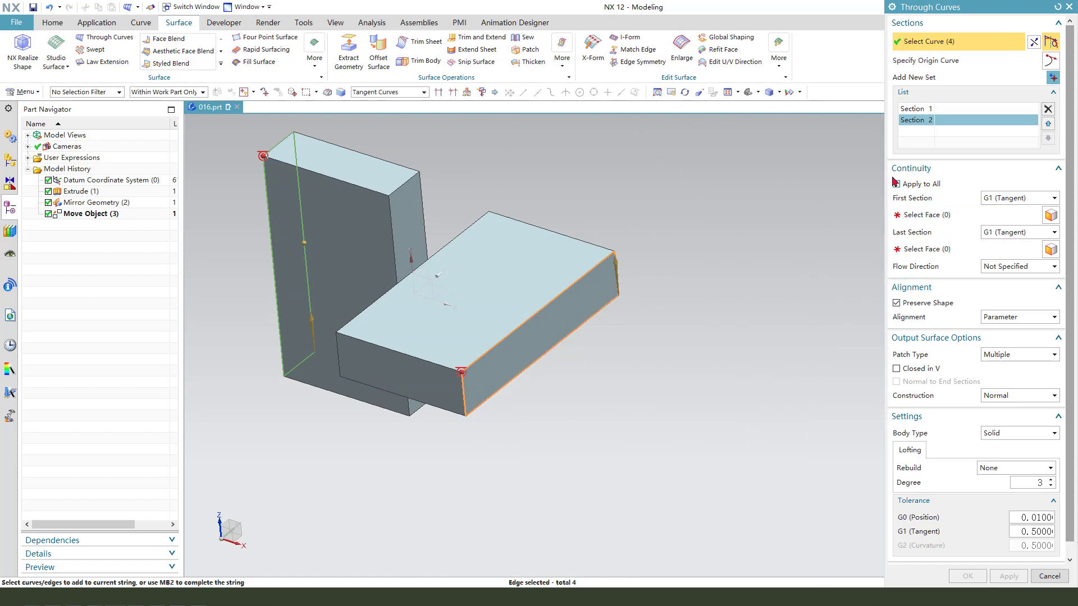
drag(873, 167, 992, 161)
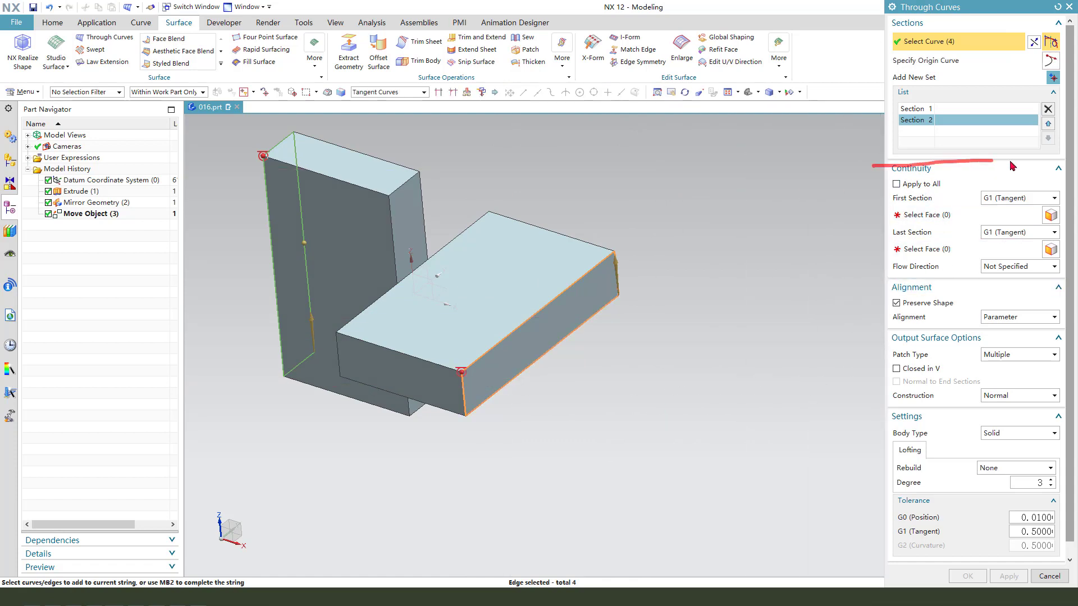
- Assign the upright block's four side faces as G1 (Tangent) continuity faces for the first section
click(904, 215)
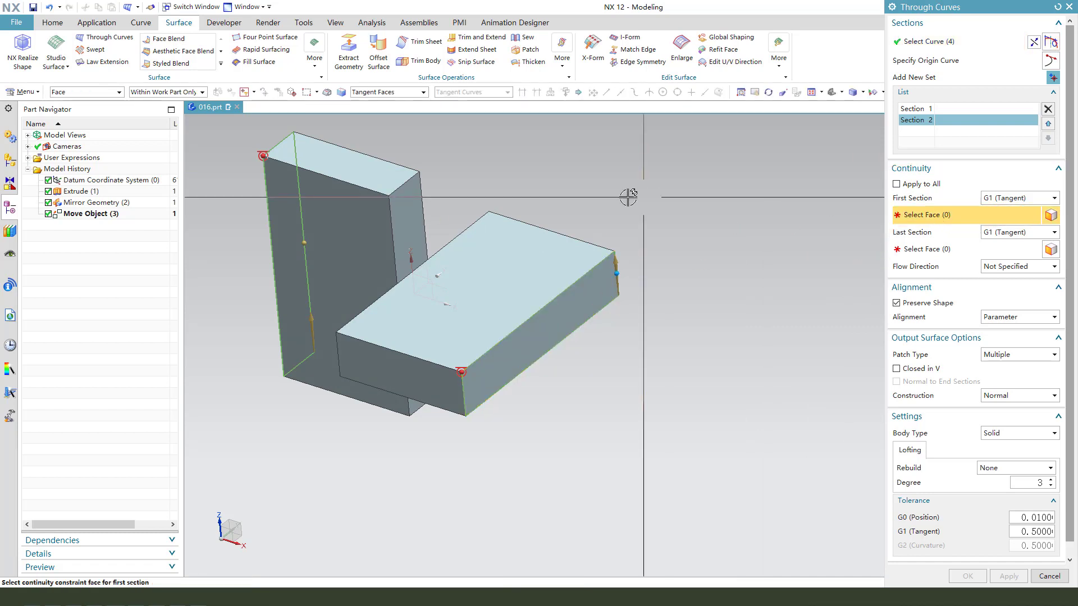
click(328, 162)
click(343, 258)
middle_drag(342, 258, 372, 372)
click(372, 374)
middle_drag(404, 405, 539, 393)
- Assign the flat block's four side faces as G1 (Tangent) continuity faces for the last section and create the Through Curves solid
click(953, 249)
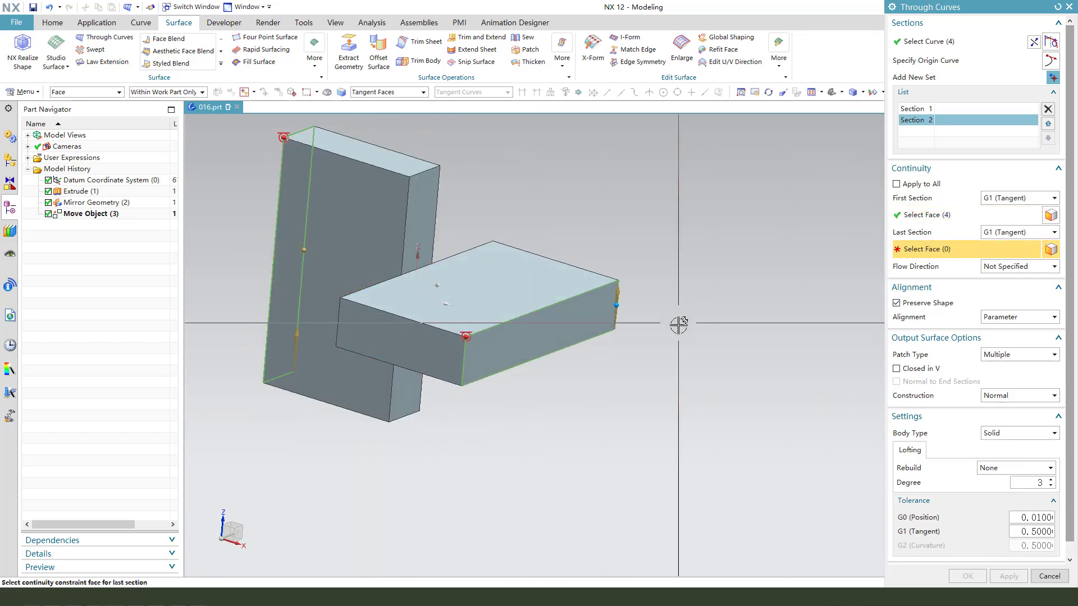
click(452, 409)
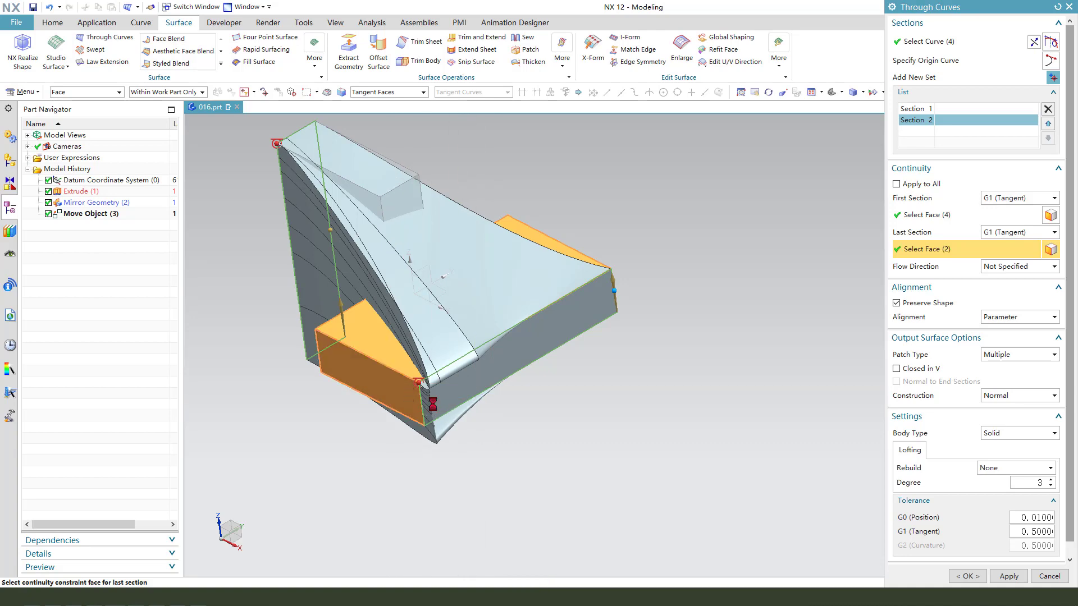
middle_drag(448, 411, 528, 359)
click(505, 236)
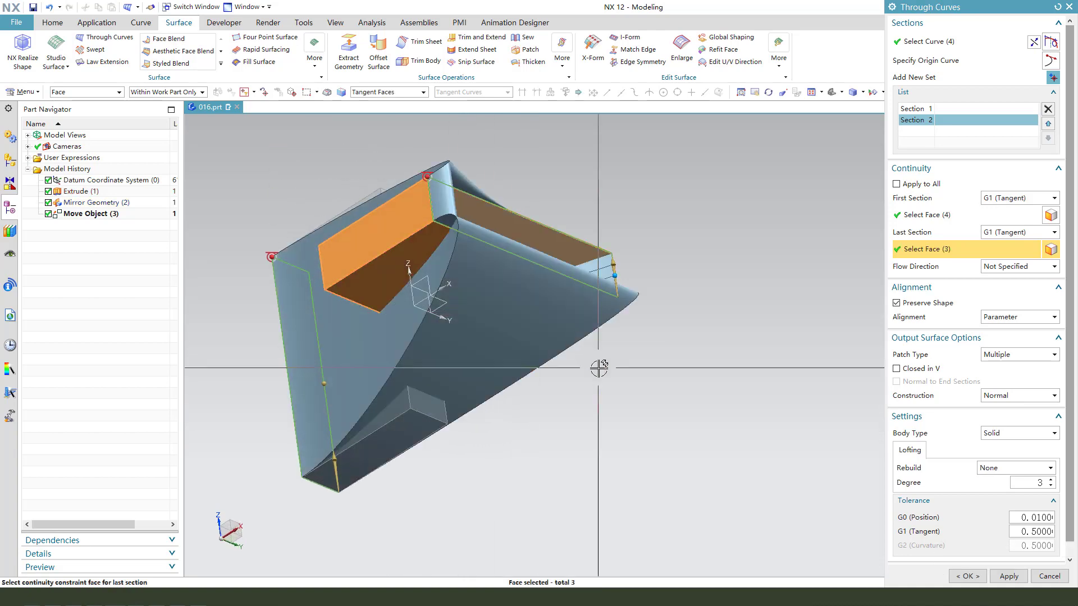
middle_drag(598, 370, 546, 301)
click(550, 247)
middle_drag(550, 247, 651, 381)
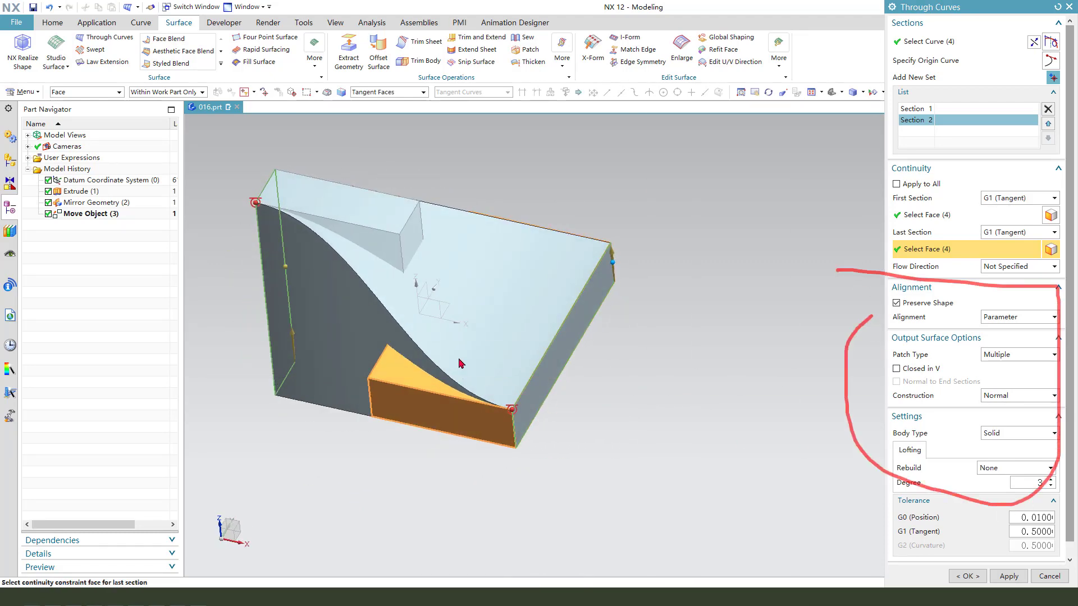
middle_drag(622, 436, 634, 422)
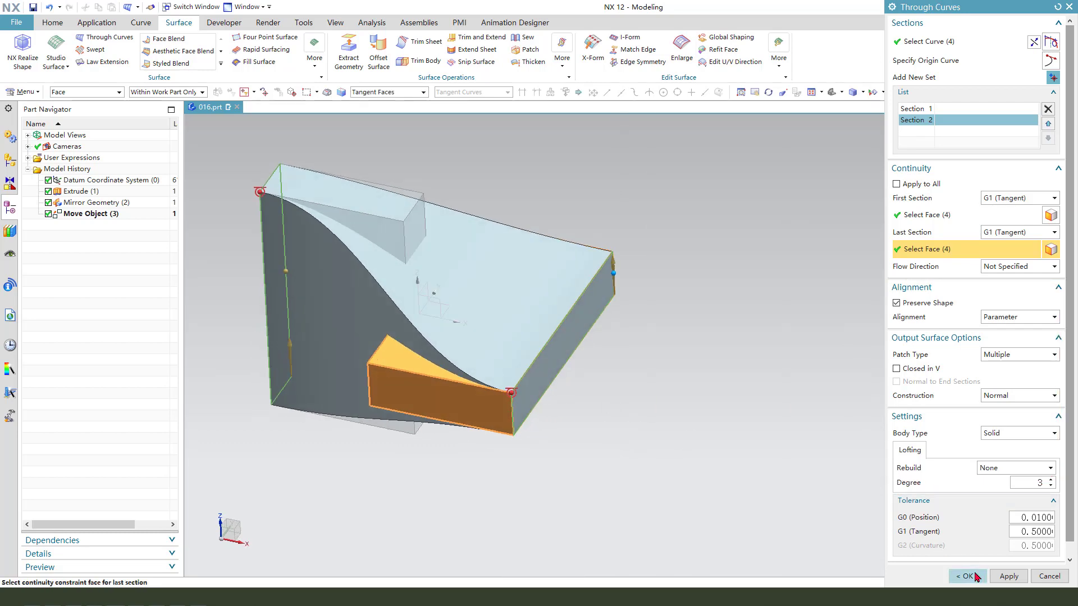
click(967, 576)
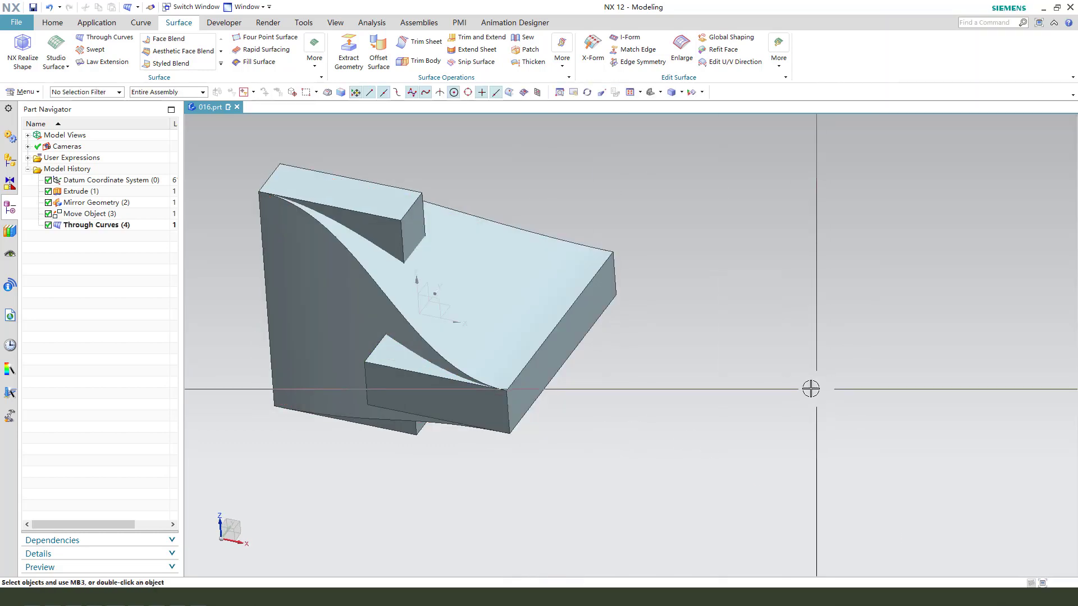
- Hide the two original blocks to view the lofted body alone, and undo the hiding
key(ctrl+b)
click(413, 382)
click(348, 211)
middle_click(632, 361)
middle_drag(632, 361, 519, 322)
key(ctrl+z)
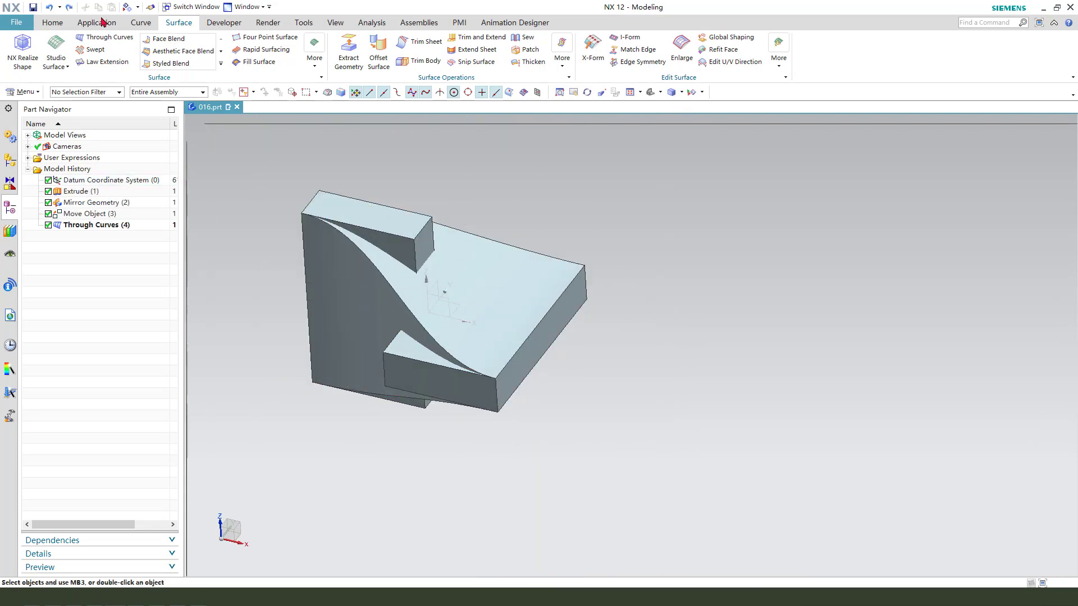
- Start an Extrude and open its section sketch on the XY datum plane
click(53, 23)
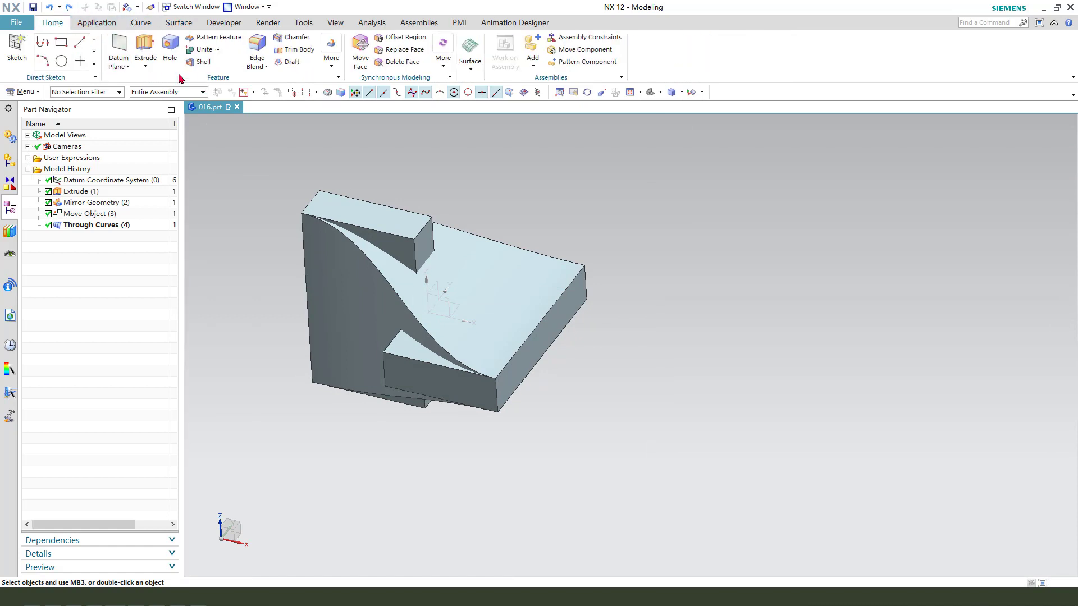
click(143, 51)
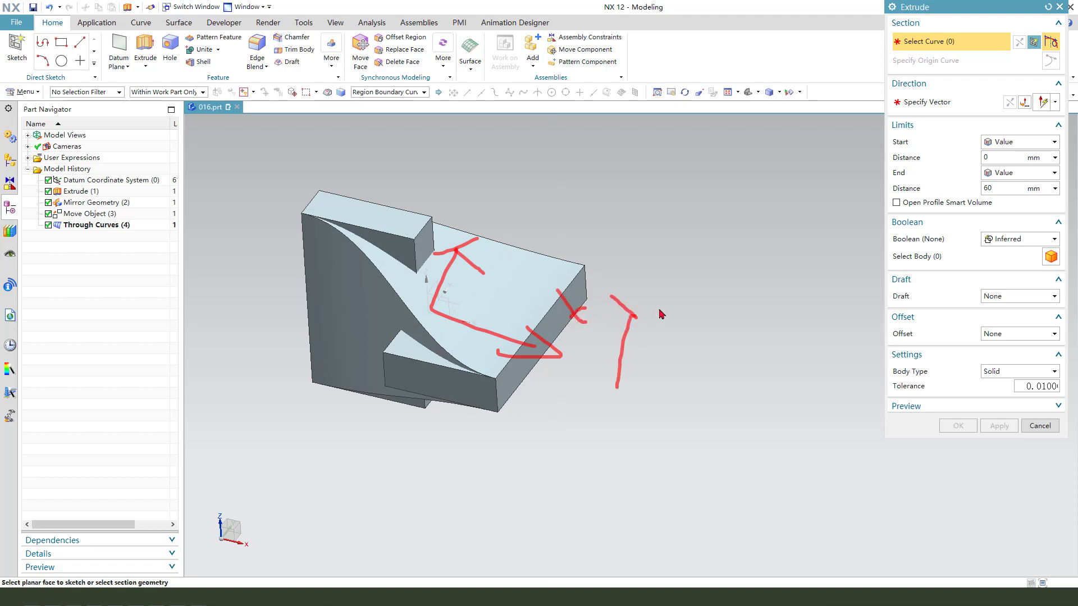
click(447, 307)
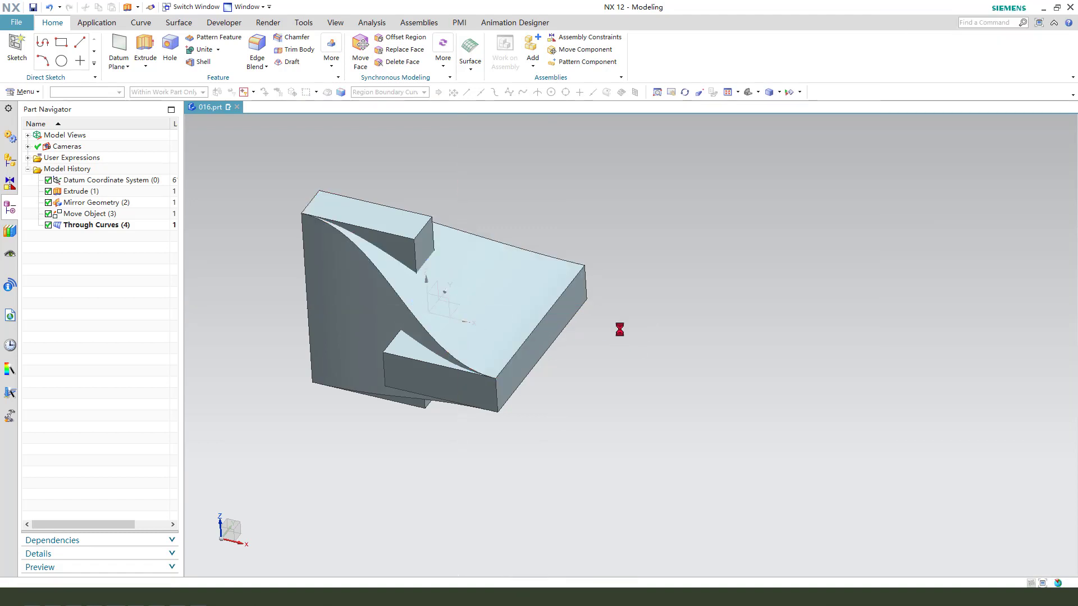
scroll(825, 392, up, 1)
scroll(544, 263, down, 3)
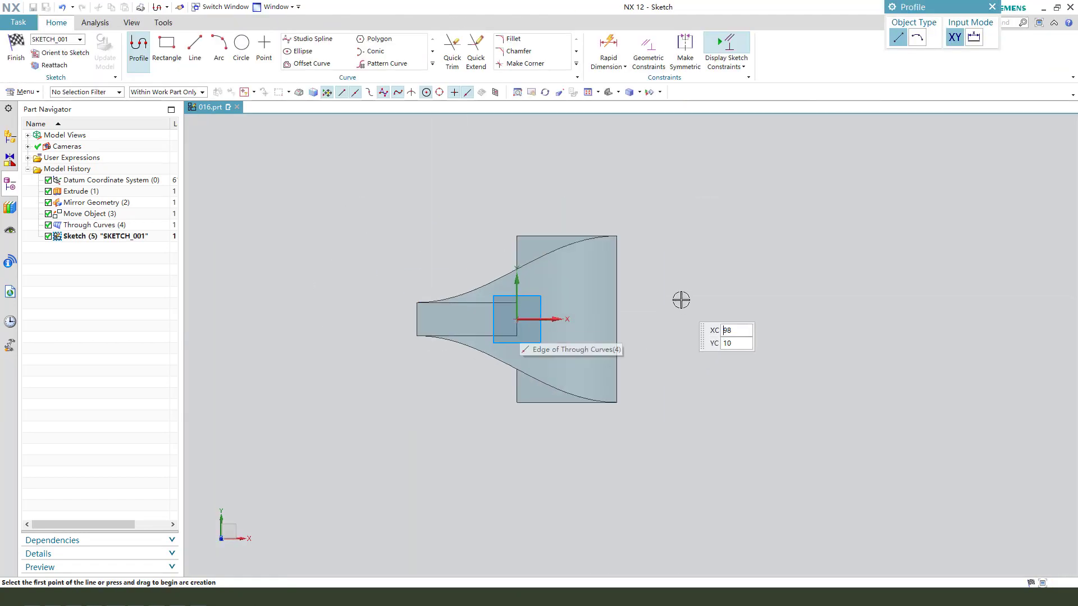
- Hide the Through Curves body so only the two blocks are shown behind the sketch
key(ctrl+b)
click(481, 286)
middle_click(759, 343)
scroll(759, 346, up, 1)
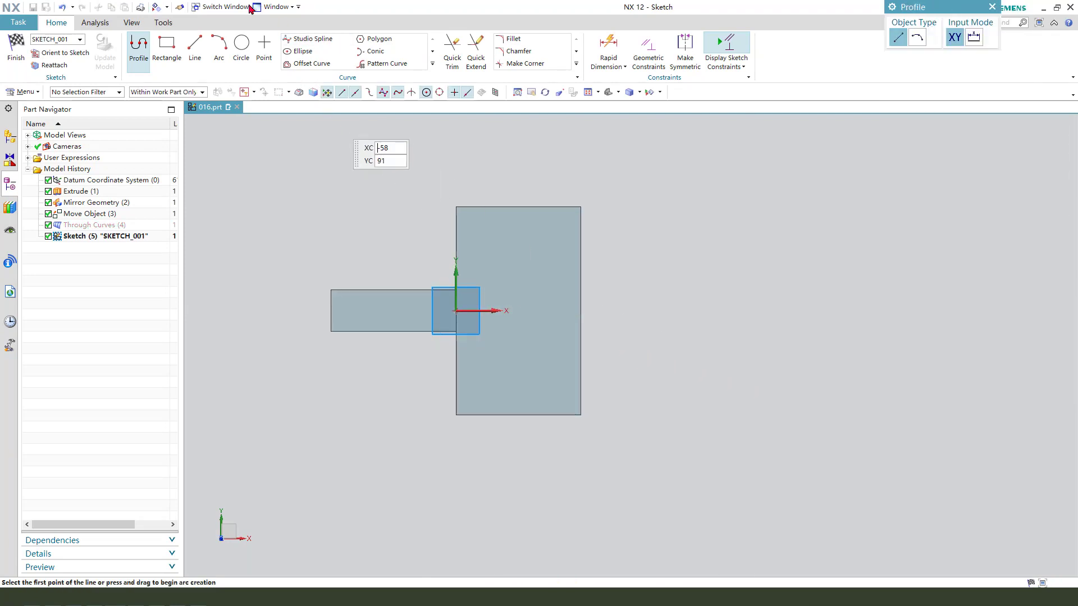
- Sketch a circle centred at the midpoint of the flat block's outer edge and passing through its corner, and finish the sketch
click(242, 47)
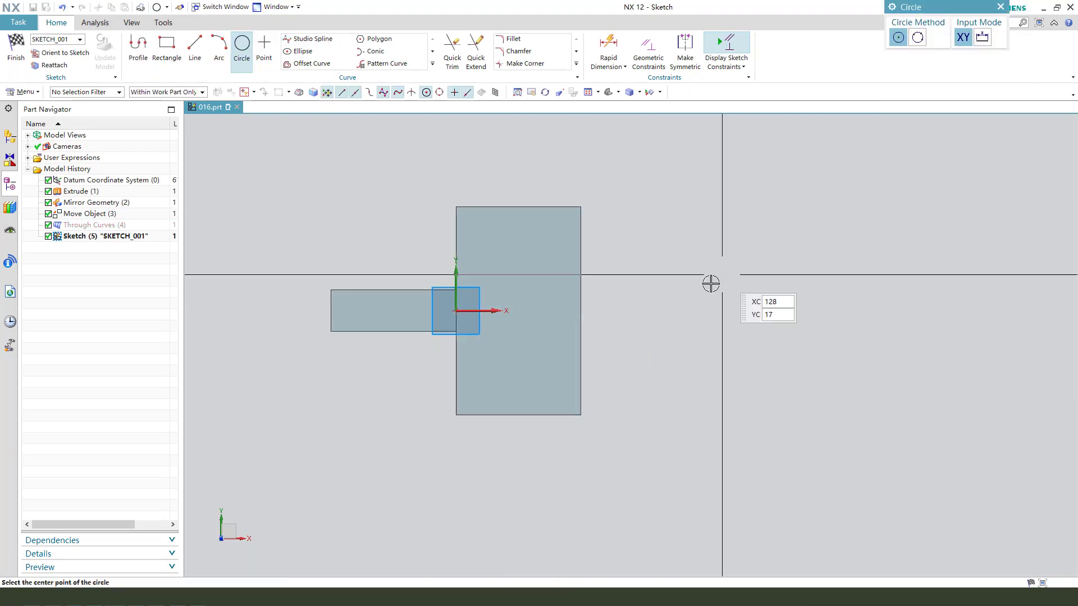
click(581, 310)
click(583, 210)
middle_click(830, 313)
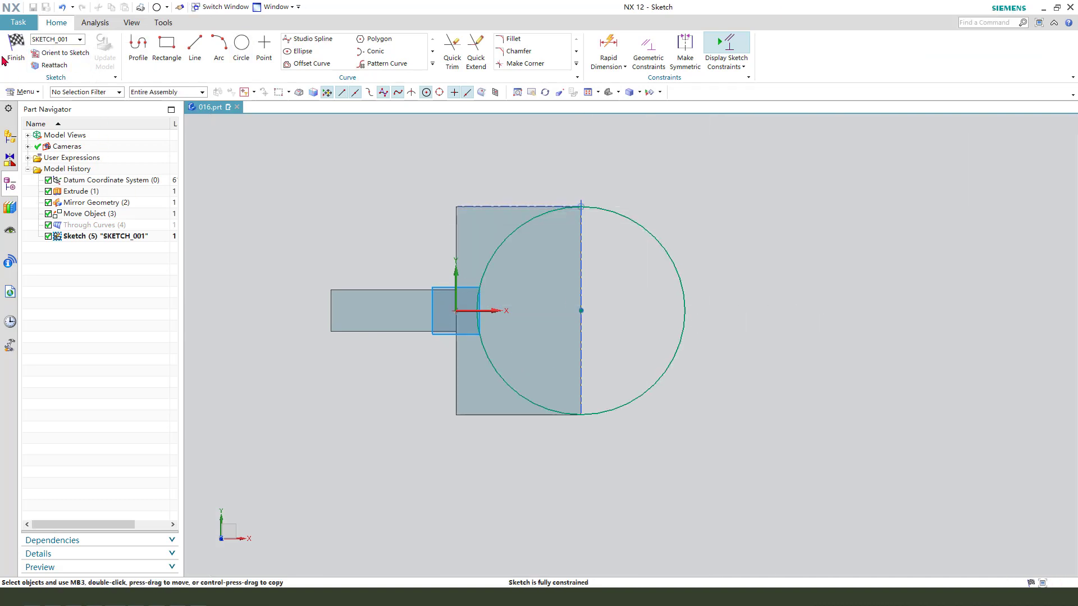
click(21, 46)
- Extrude the circle by a symmetric value of 10 mm as a separate solid with Boolean None
key(x)
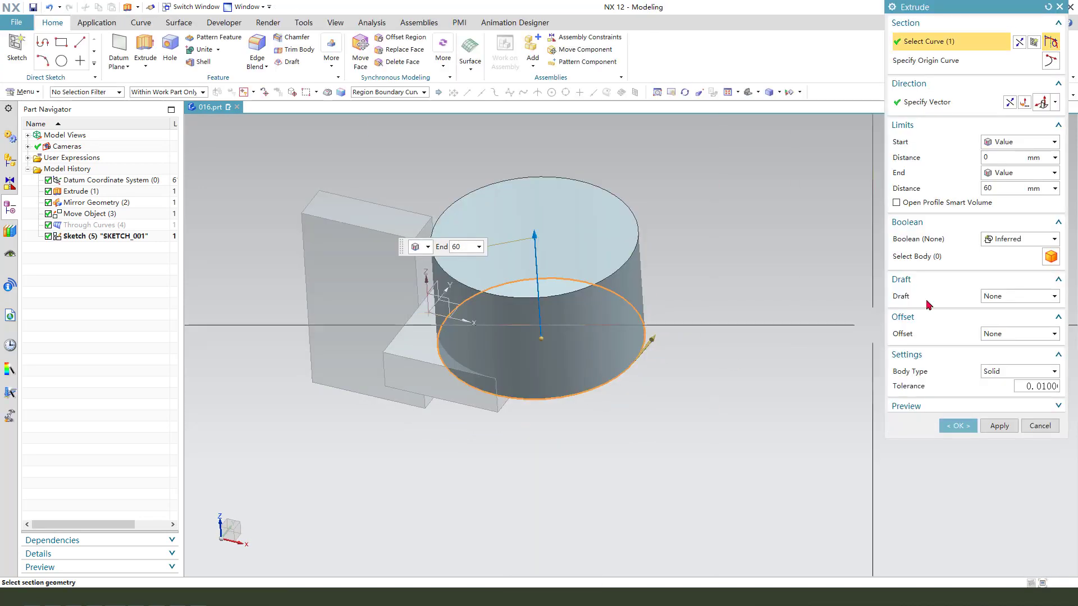
click(1014, 171)
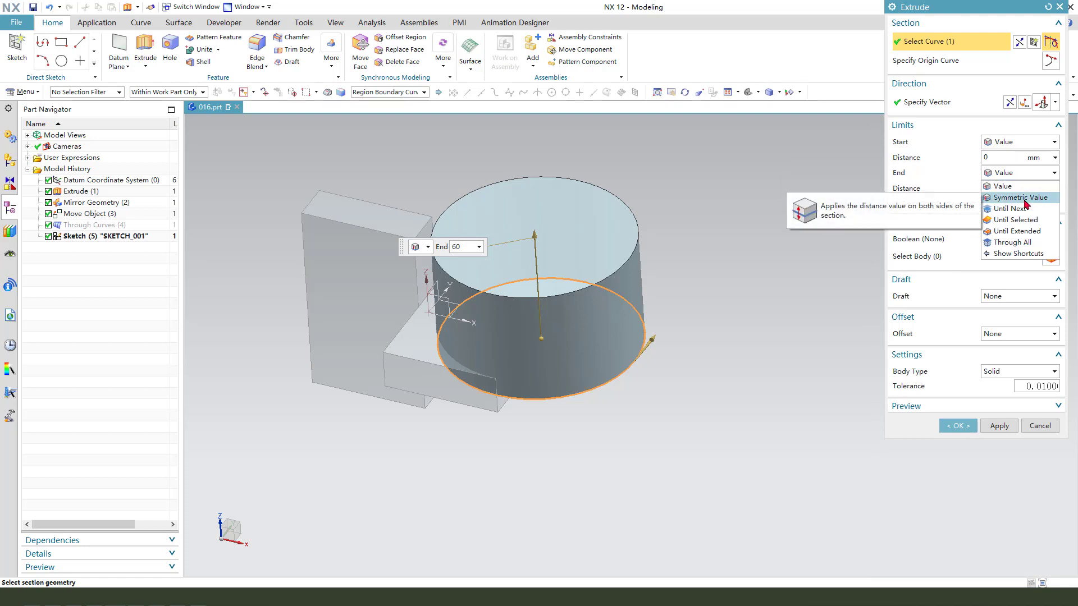
click(1021, 198)
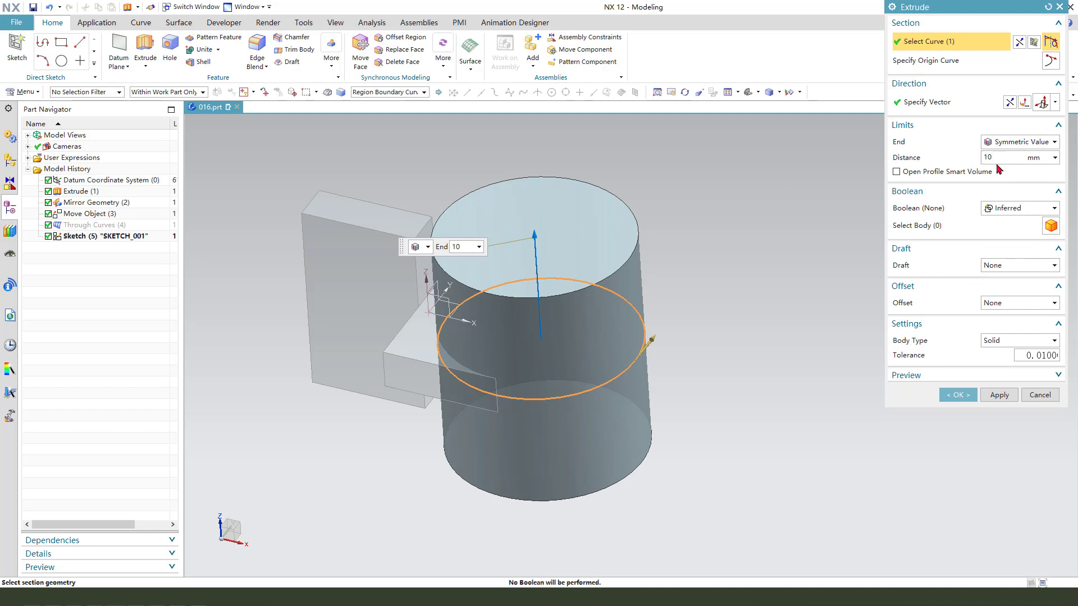
click(953, 126)
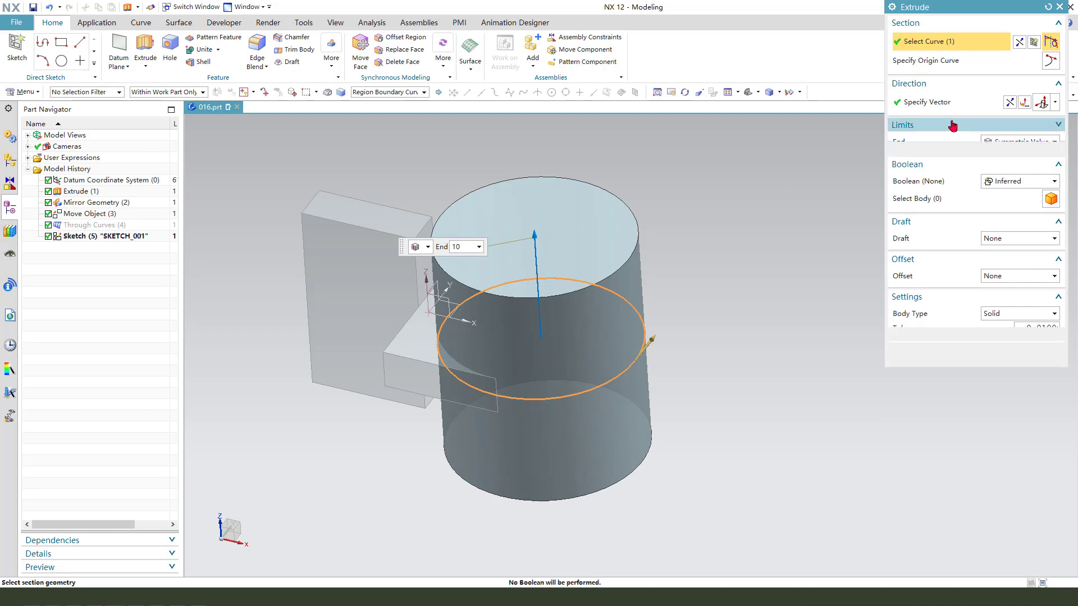
click(952, 126)
click(952, 126)
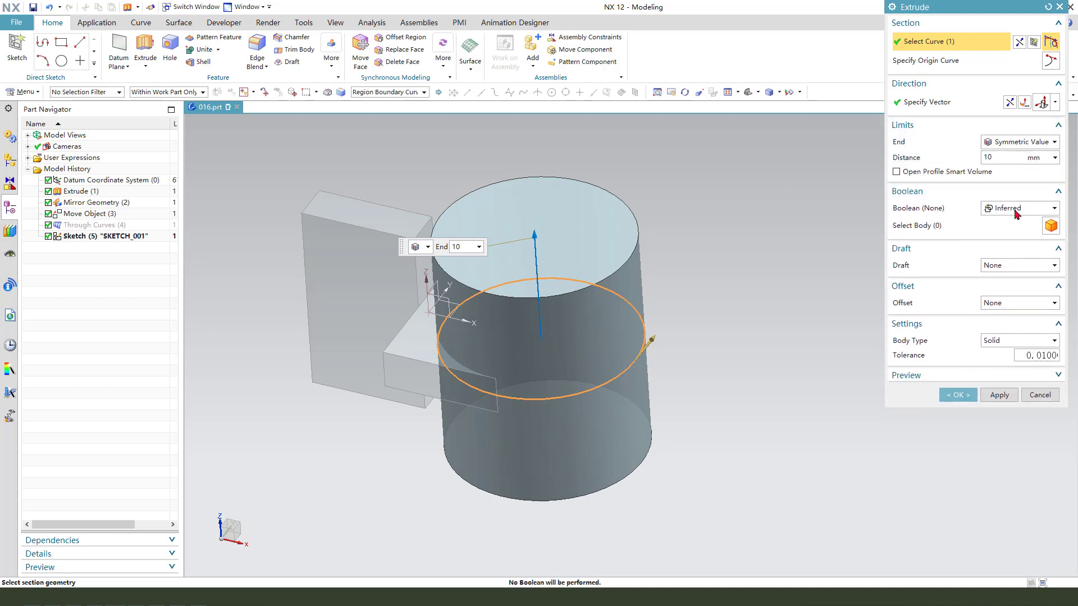
click(1011, 210)
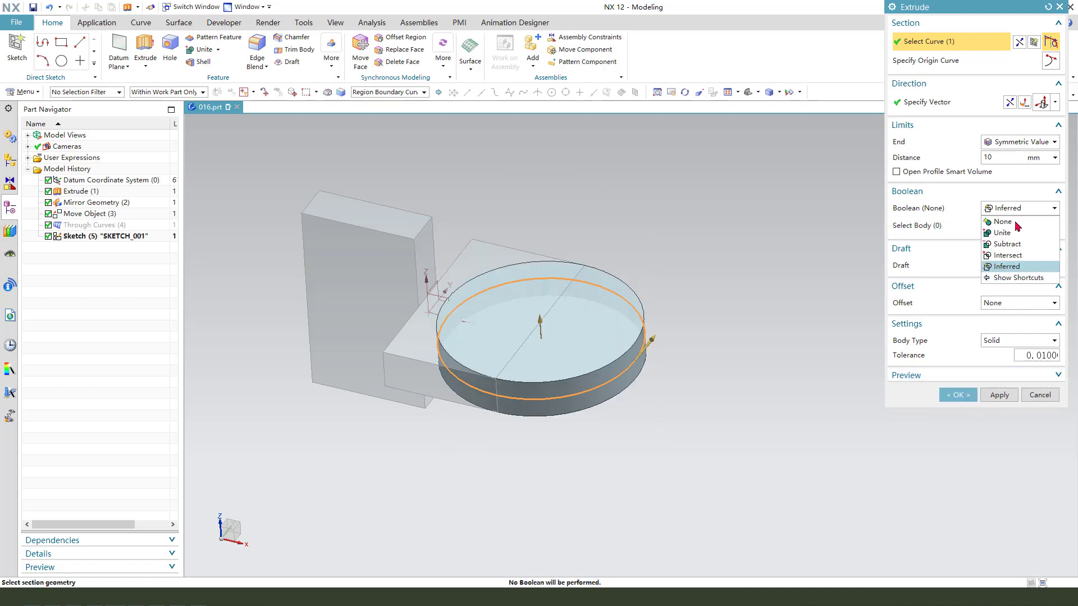
click(1002, 222)
click(965, 378)
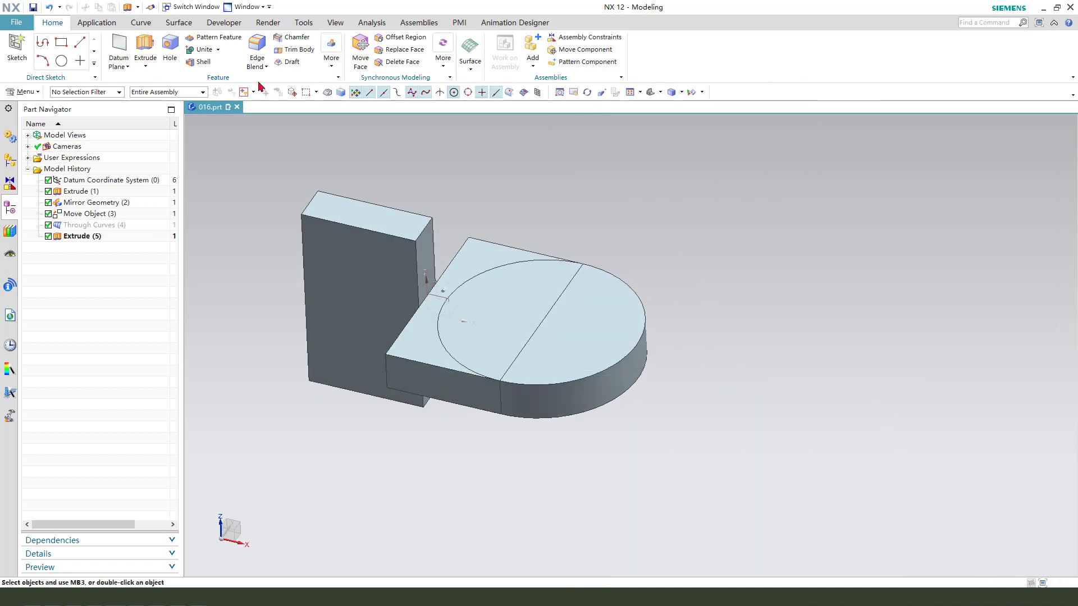
- Mirror the extruded disc across the YZ datum plane with Mirror Geometry
click(332, 66)
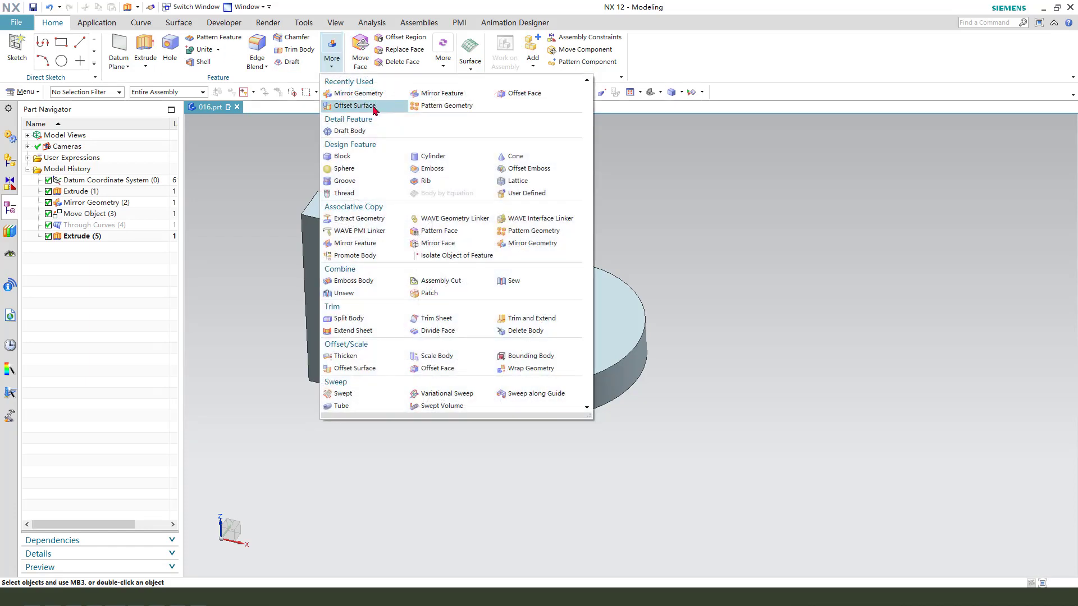
click(349, 94)
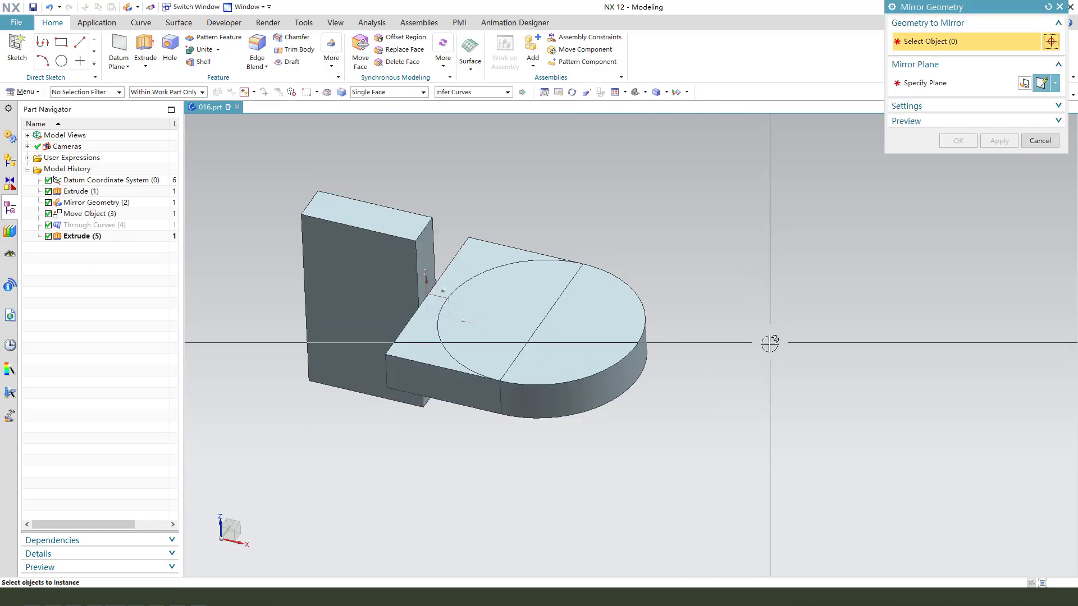
click(635, 351)
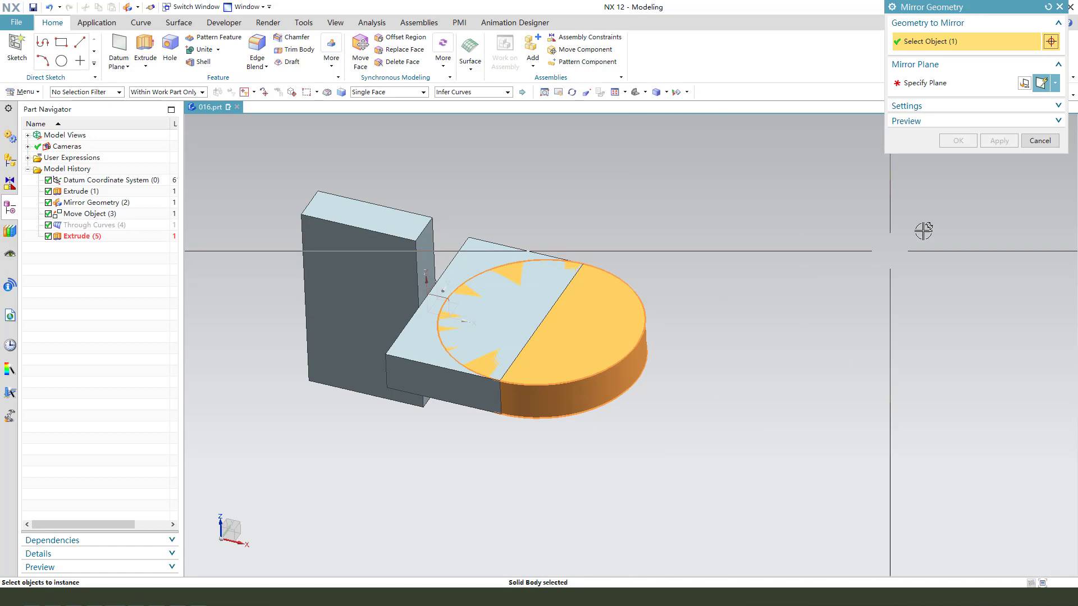
click(948, 90)
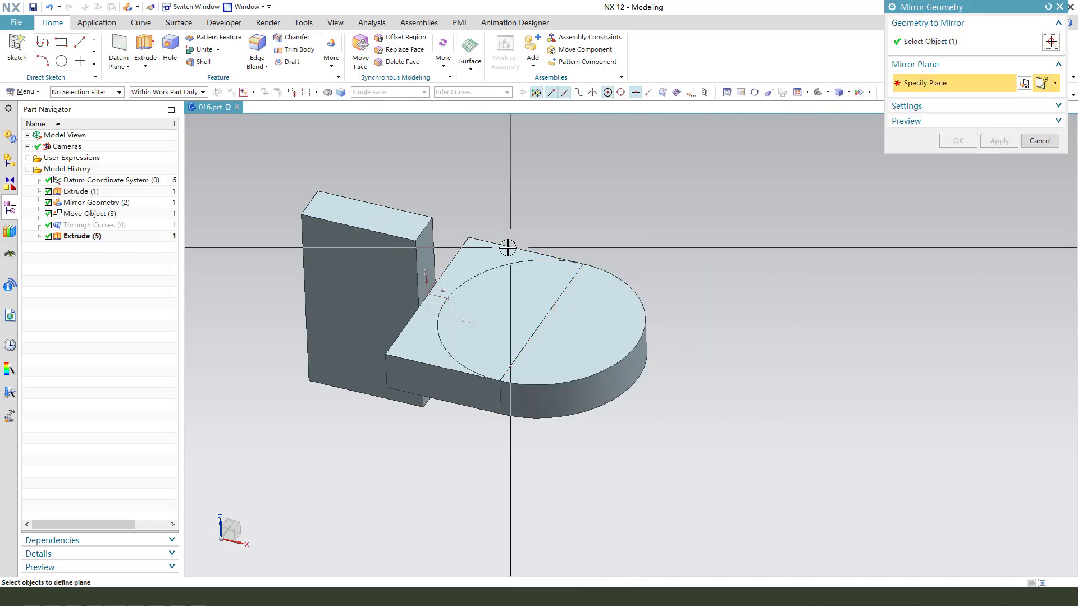
click(430, 281)
click(957, 141)
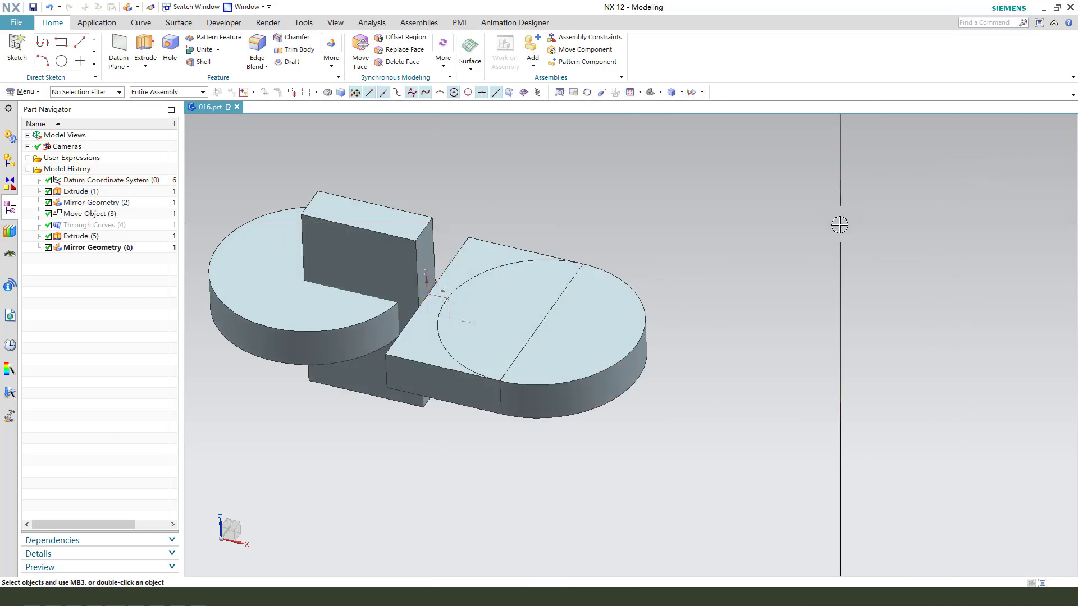
scroll(497, 191, down, 2)
scroll(317, 186, up, 2)
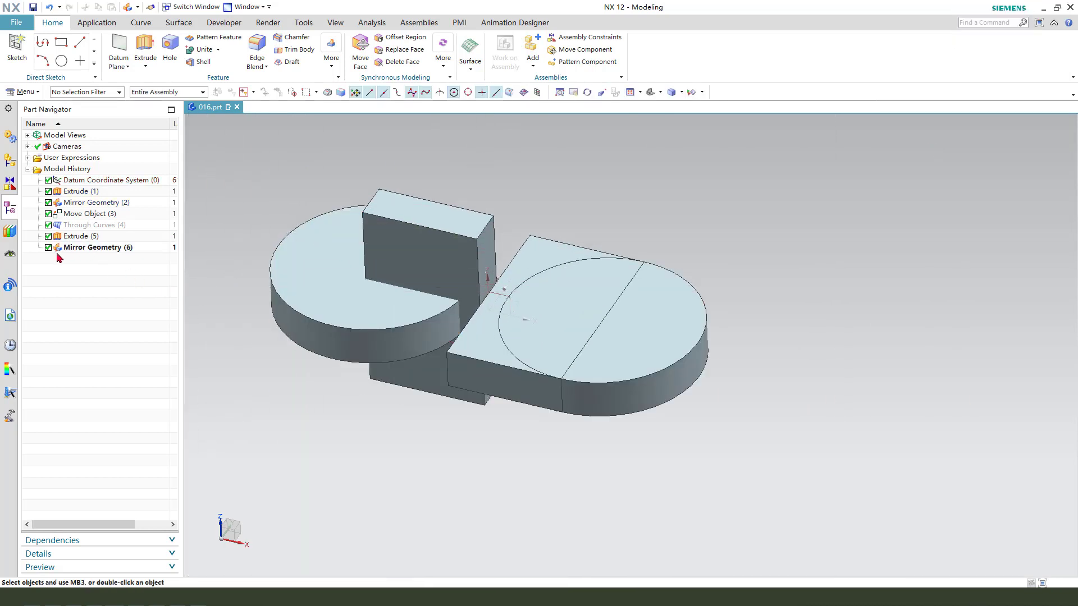
- Rotate the mirrored disc 90° about the X axis through the origin with Move Object, moving the original
click(298, 250)
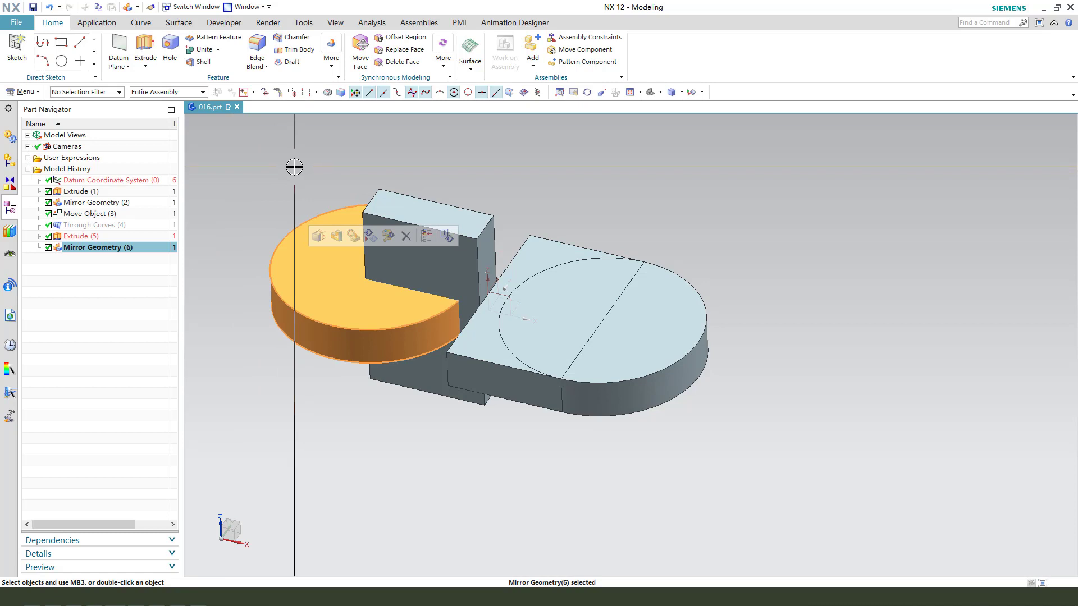
key(ctrl+t)
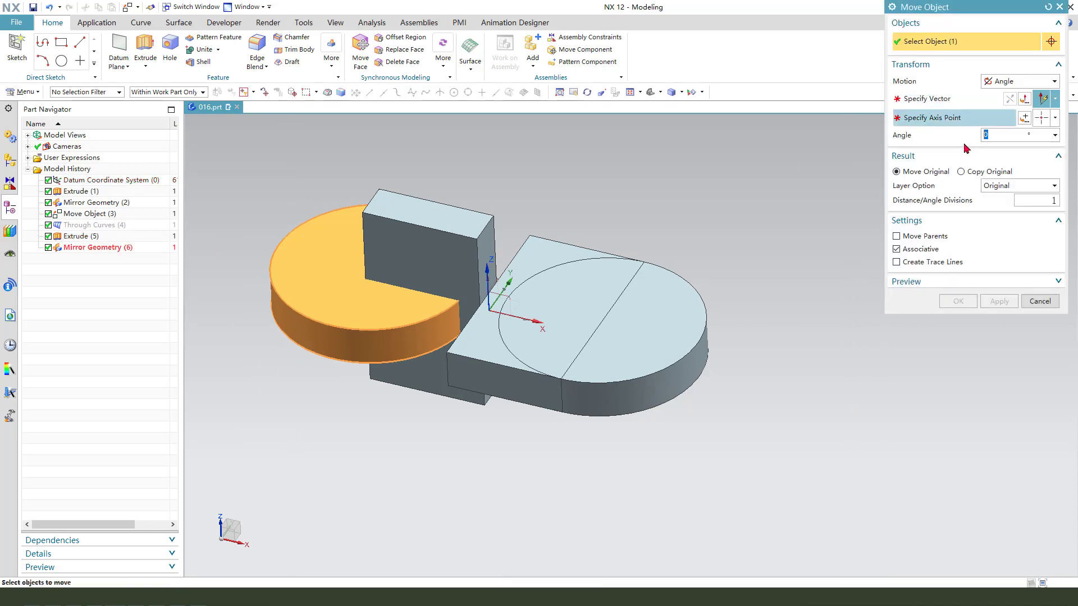
click(950, 100)
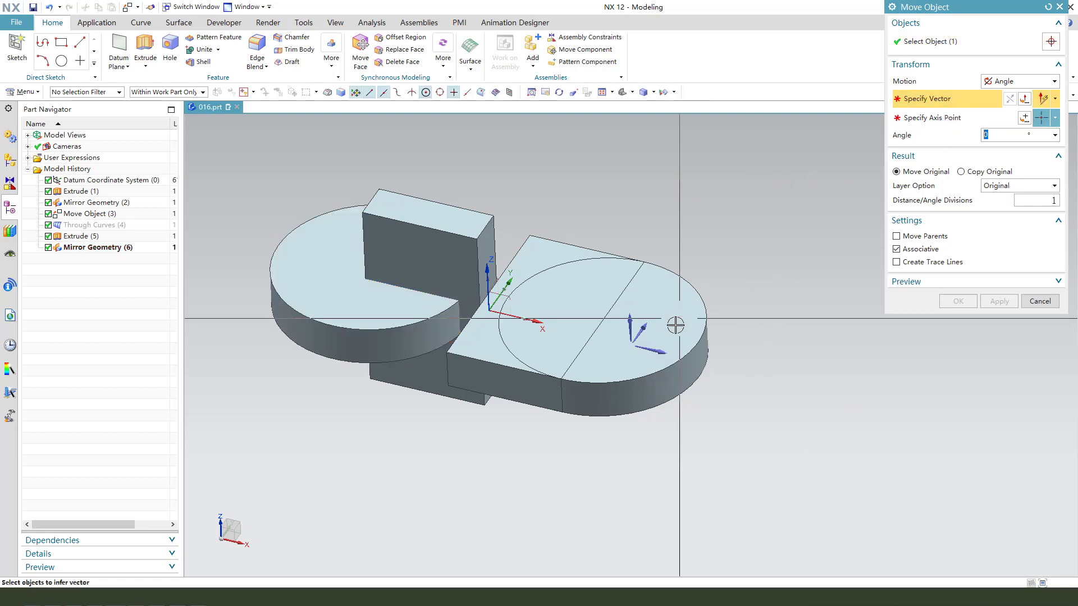
click(655, 344)
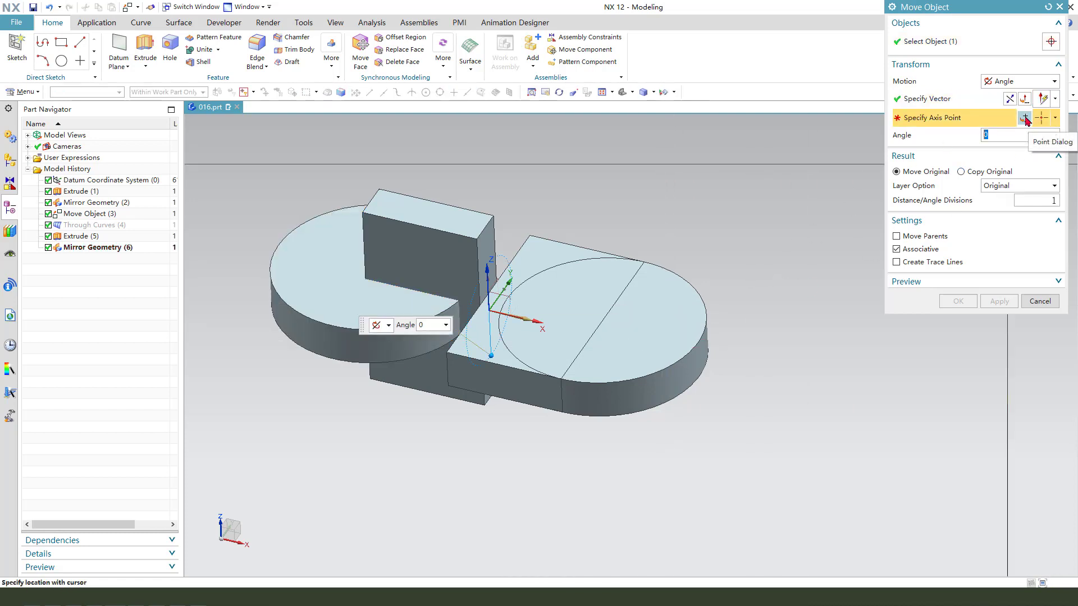
click(1024, 118)
click(997, 226)
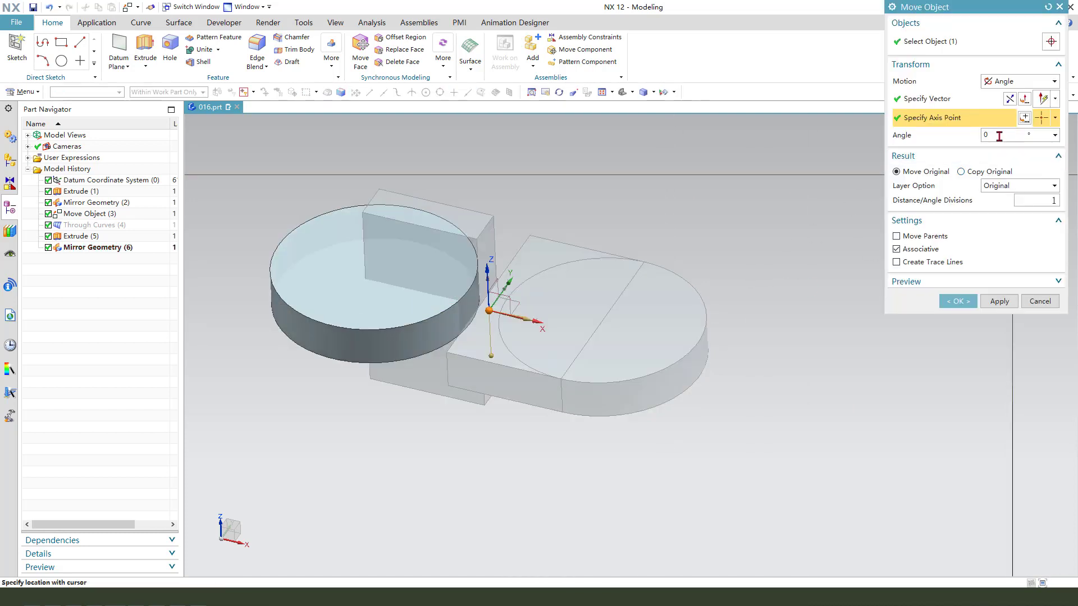
click(1001, 134)
text(9)
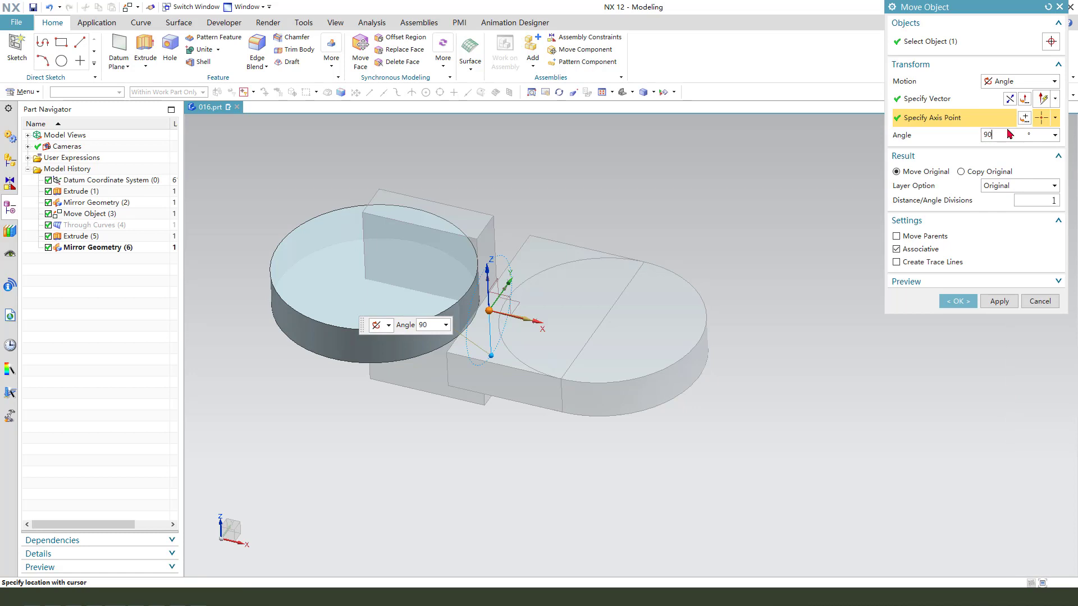
text(0)
key(Return)
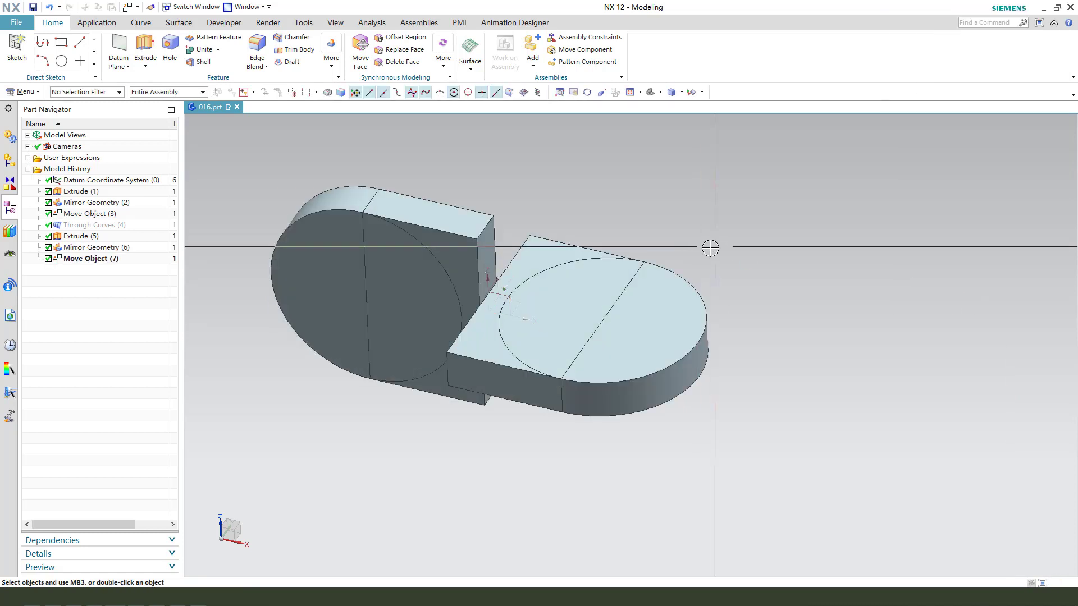
- Hide the two blocks and show the Through Curves body together with both end discs
key(ctrl+b)
click(500, 246)
click(575, 260)
middle_click(767, 286)
key(ctrl+shift+b)
key(ctrl+b)
click(513, 302)
middle_click(738, 325)
key(ctrl+shift+b)
- Unite the Through Curves body as target with the two end discs as tools
middle_drag(693, 325, 645, 359)
click(211, 52)
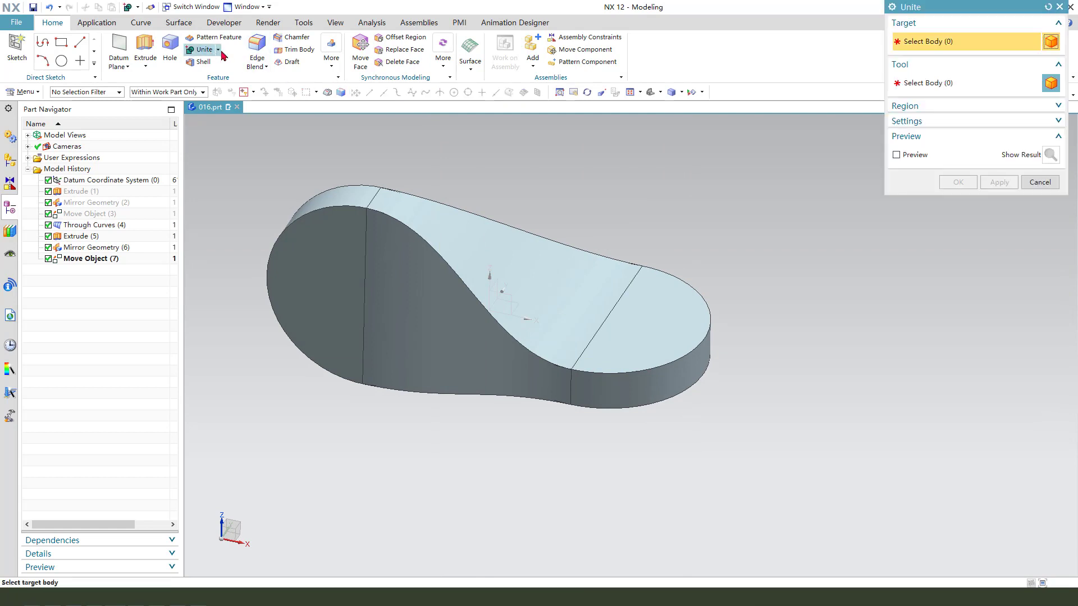
click(428, 212)
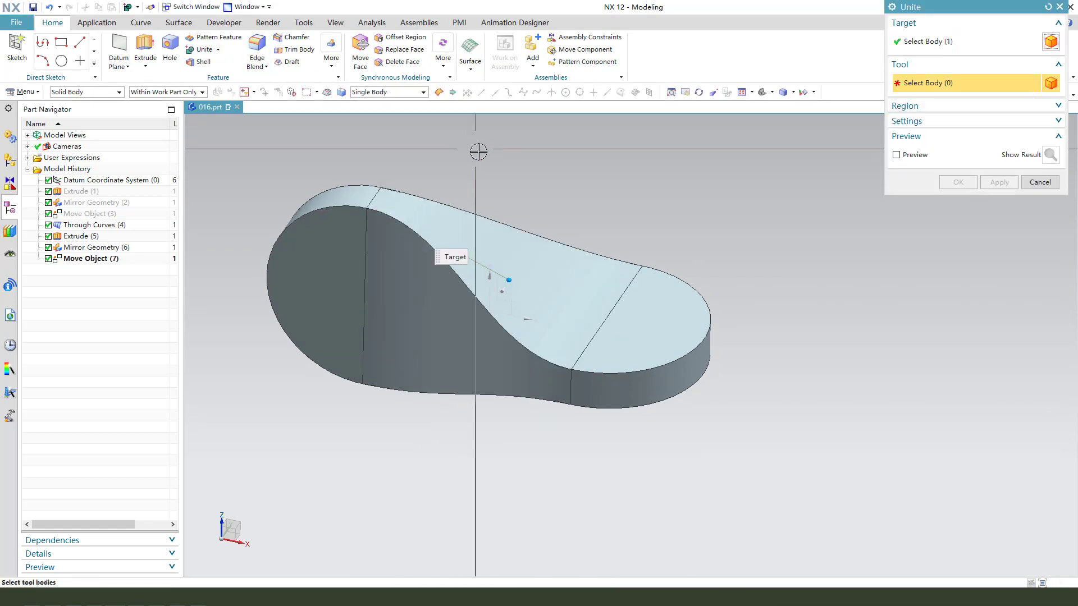
click(668, 317)
click(669, 316)
click(958, 182)
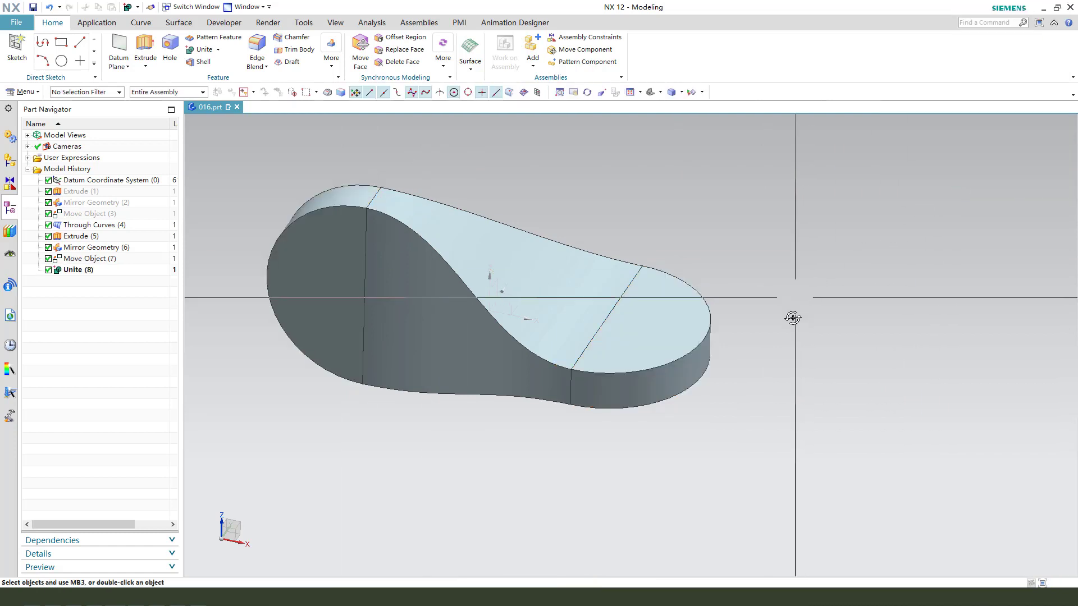
- Chamfer the four long curved edges of the twisted middle section with a symmetric 5 mm distance, selecting them as single curves
middle_drag(793, 325, 803, 303)
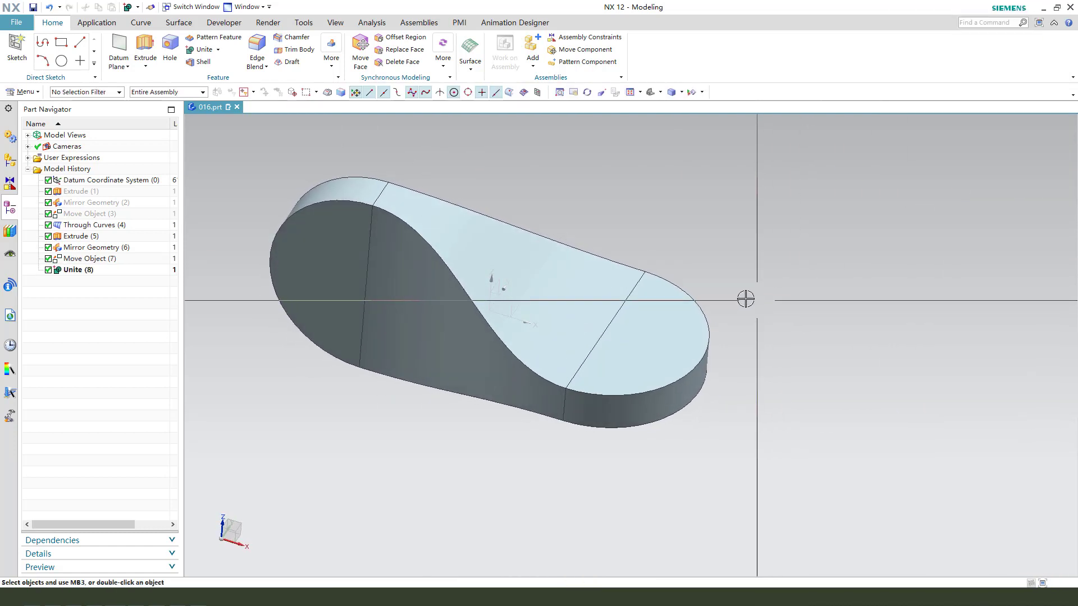
click(297, 37)
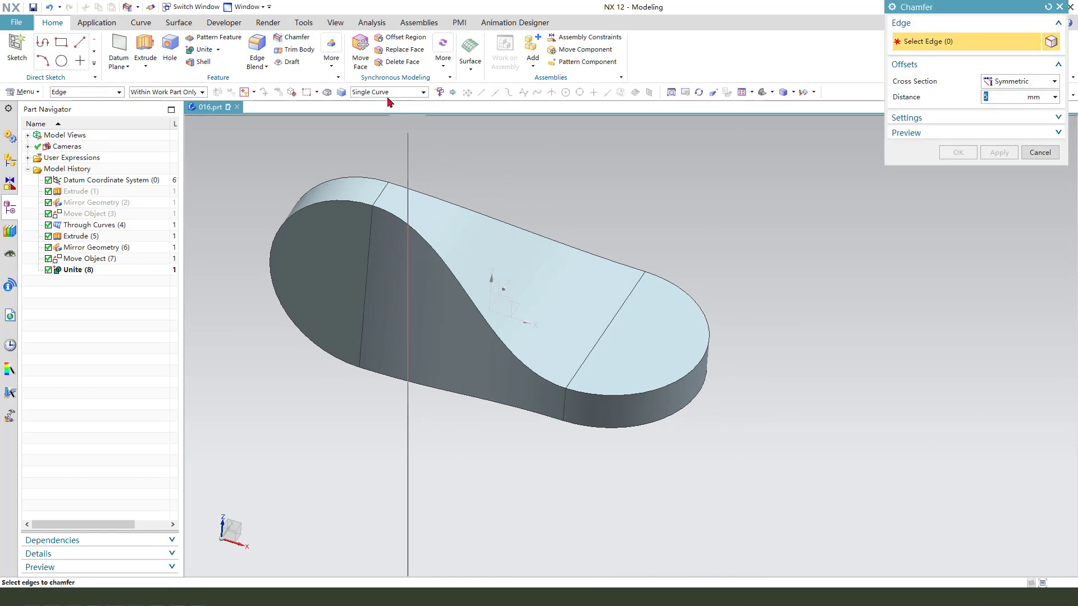
click(385, 93)
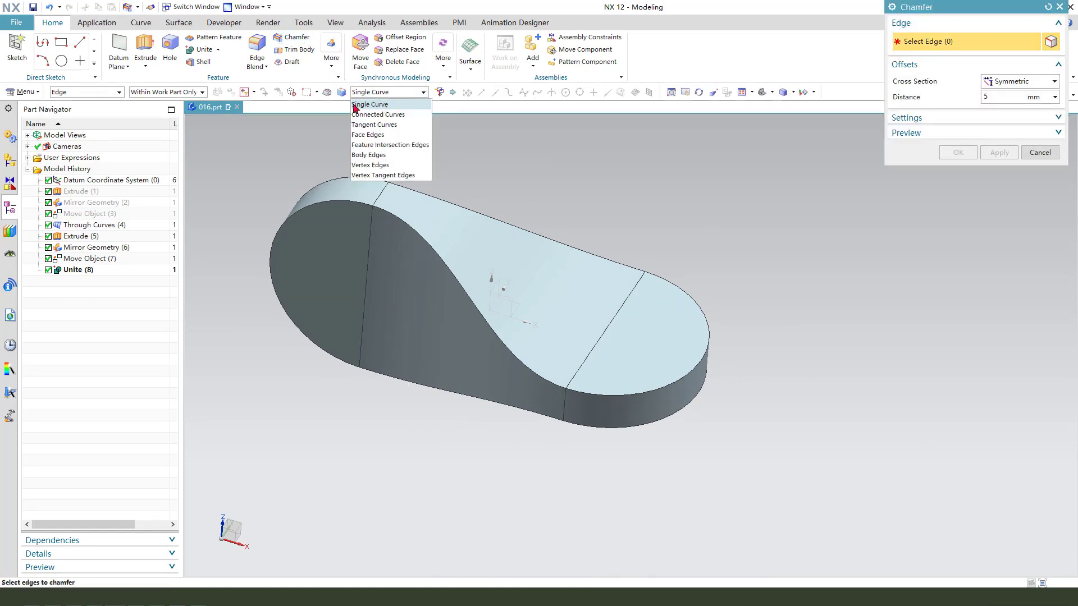
click(401, 105)
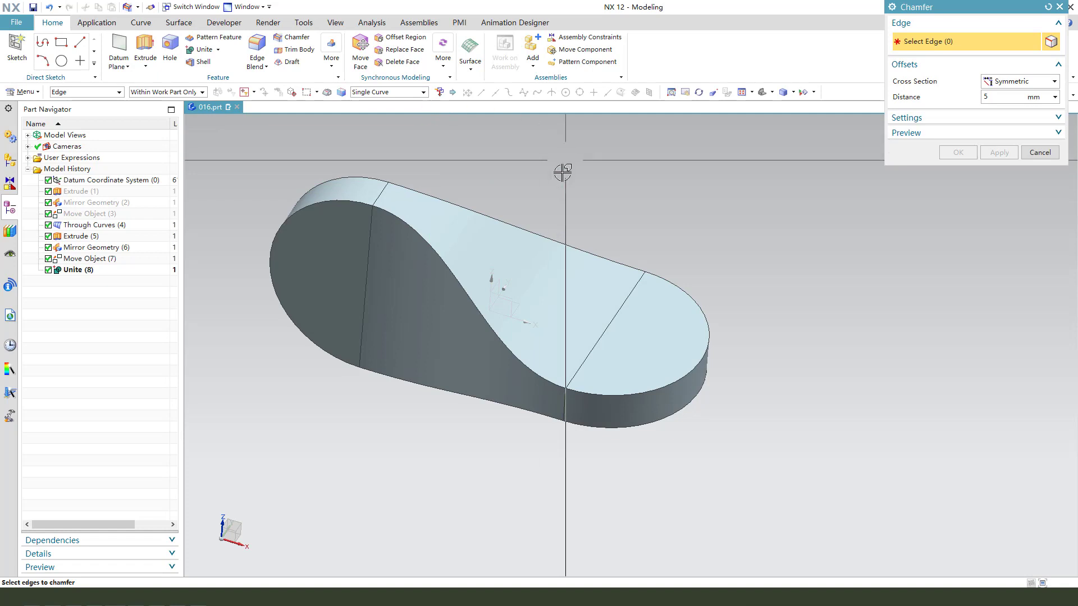
click(438, 242)
click(483, 218)
middle_drag(541, 305, 510, 289)
click(510, 288)
click(498, 394)
middle_drag(694, 339, 953, 238)
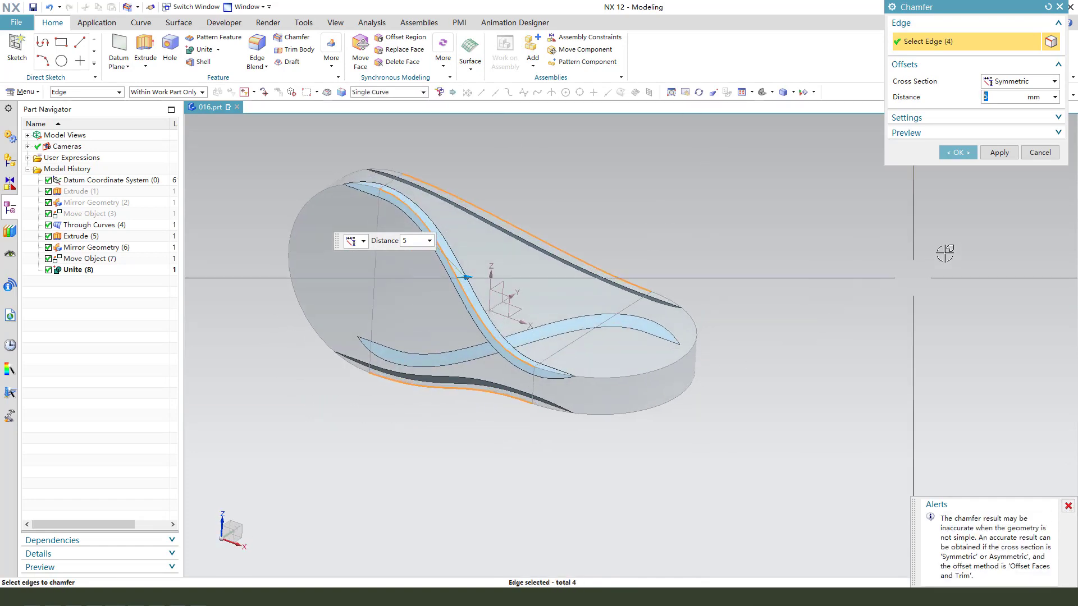
click(957, 152)
- Blend the disc rims and all chamfer edges around the body with a 2 mm radius Edge Blend, selecting tangent curves
middle_drag(457, 281, 665, 289)
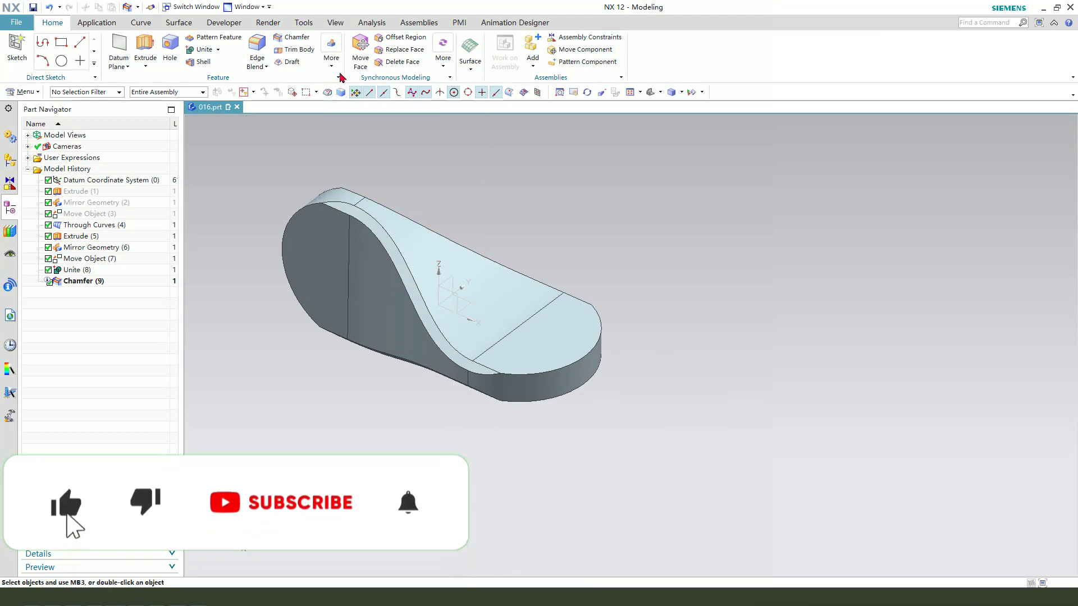
click(258, 60)
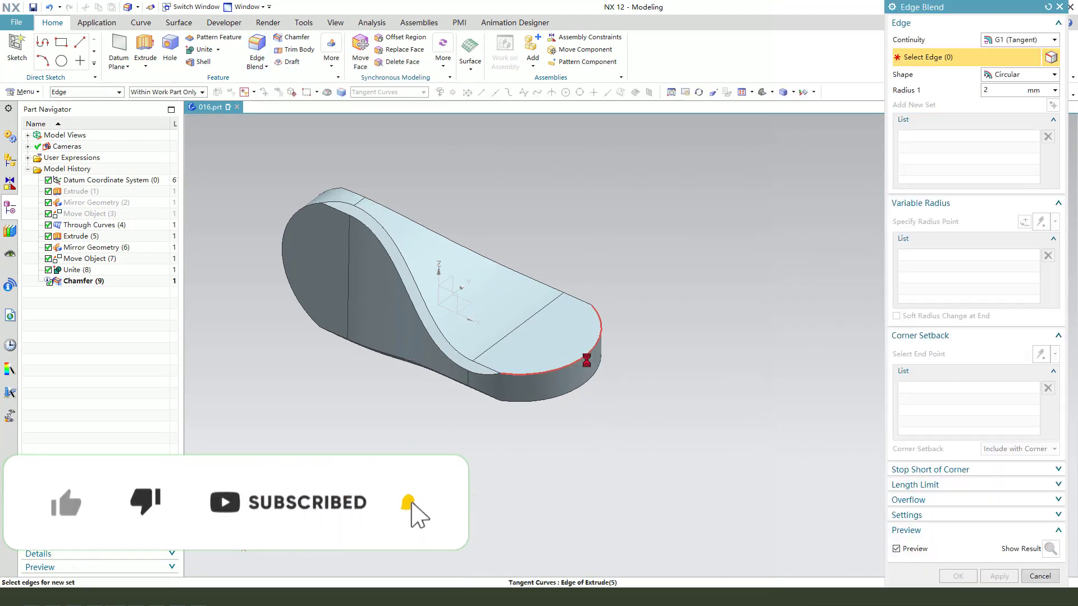
click(522, 373)
scroll(457, 351, down, 3)
click(414, 325)
scroll(356, 267, up, 3)
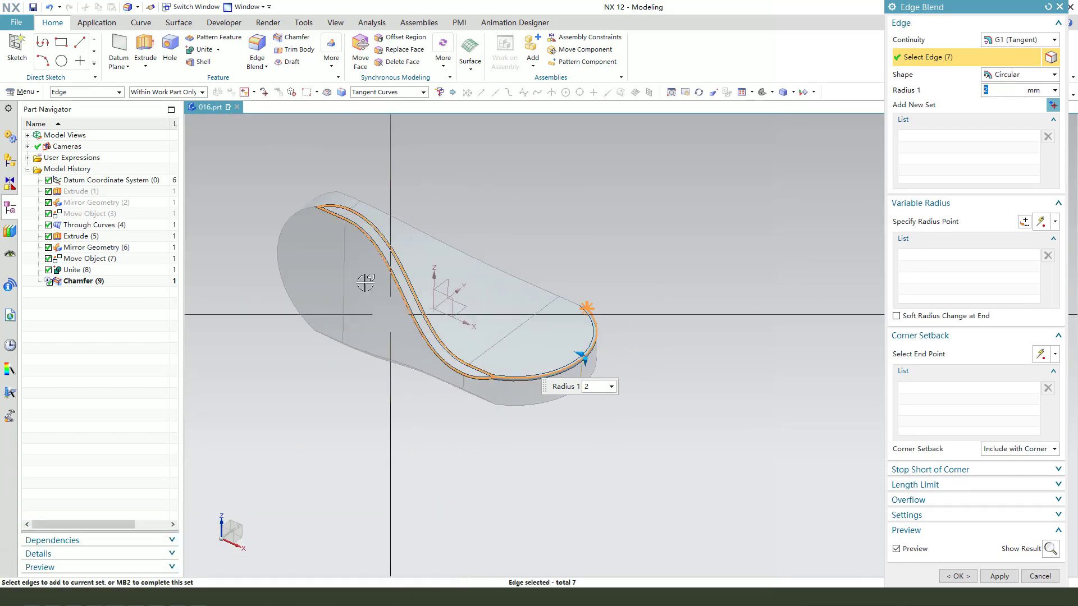
click(344, 170)
middle_drag(399, 185, 629, 290)
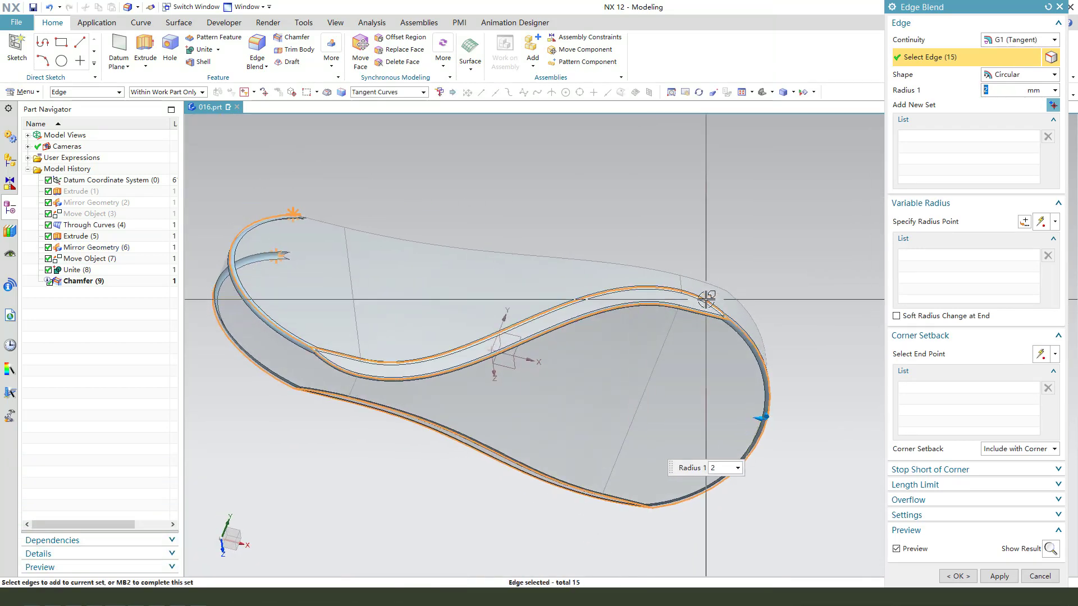
middle_drag(422, 246, 345, 305)
middle_drag(591, 332, 716, 315)
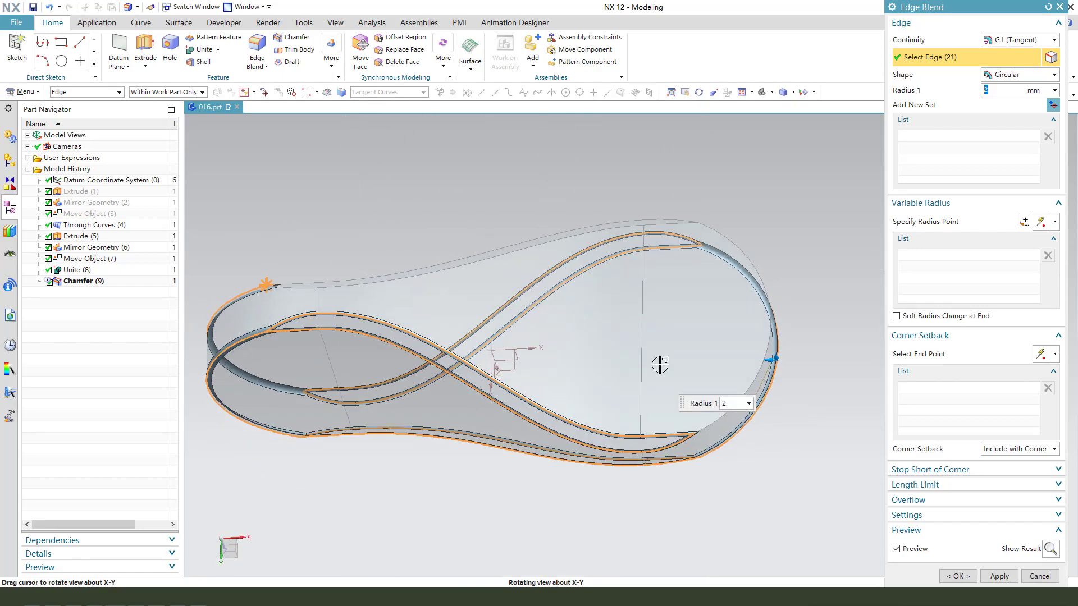
click(750, 344)
middle_drag(669, 343, 592, 303)
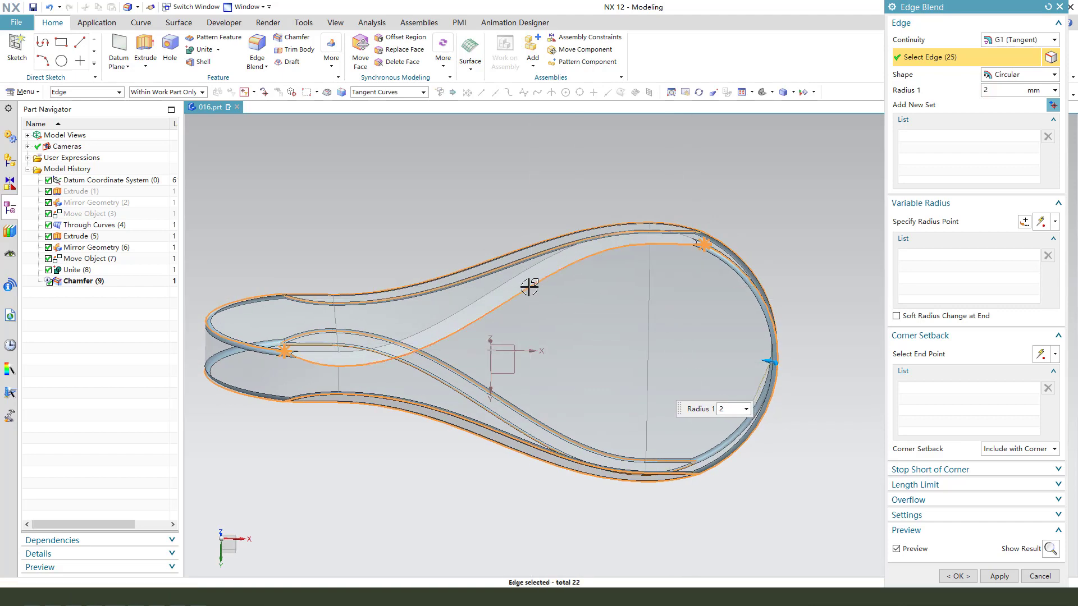
scroll(503, 293, down, 3)
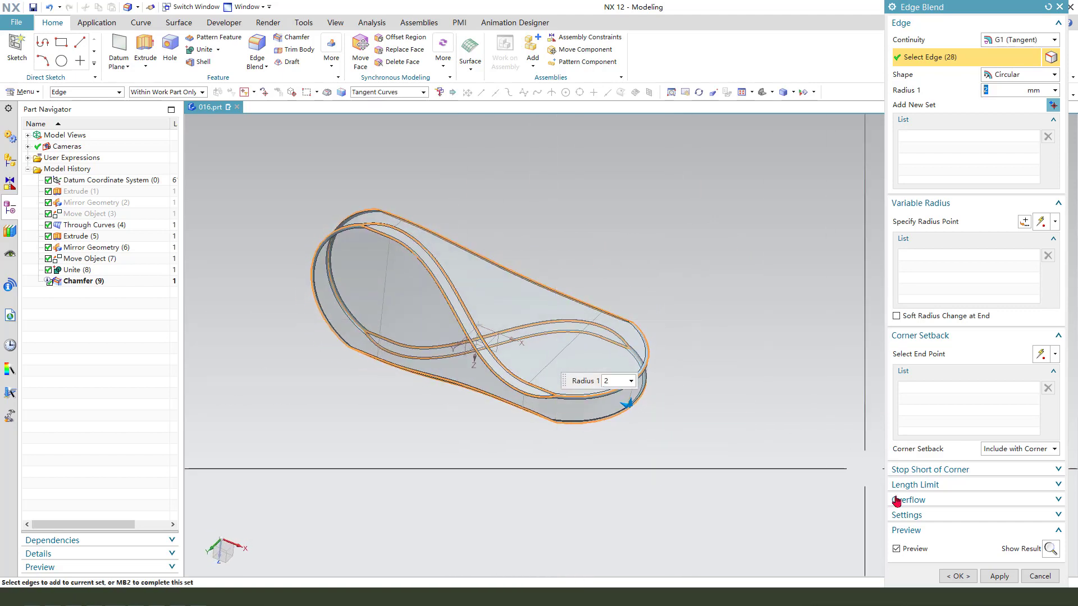
click(958, 575)
- Hide the datum coordinate system and display the finished body shaded without edges
scroll(532, 354, up, 3)
middle_drag(561, 321, 474, 328)
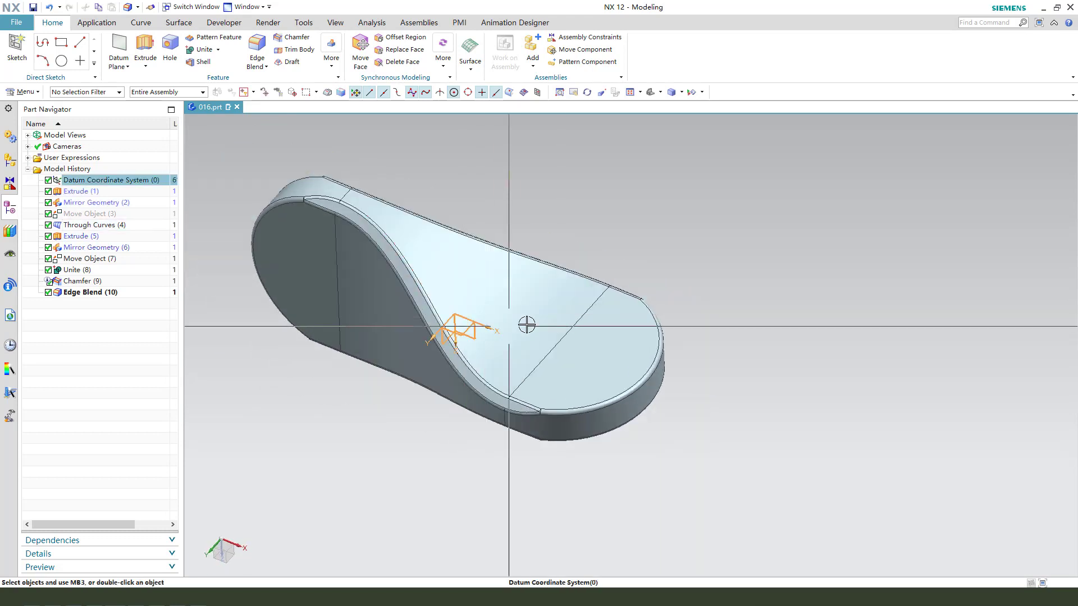
click(779, 296)
mouse_move(637, 346)
middle_down()
mouse_move(662, 340)
mouse_move(686, 308)
mouse_move(613, 387)
mouse_move(604, 477)
mouse_move(572, 490)
mouse_move(598, 405)
mouse_move(595, 354)
mouse_move(365, 315)
mouse_move(440, 269)
mouse_move(389, 320)
mouse_move(591, 399)
middle_up()
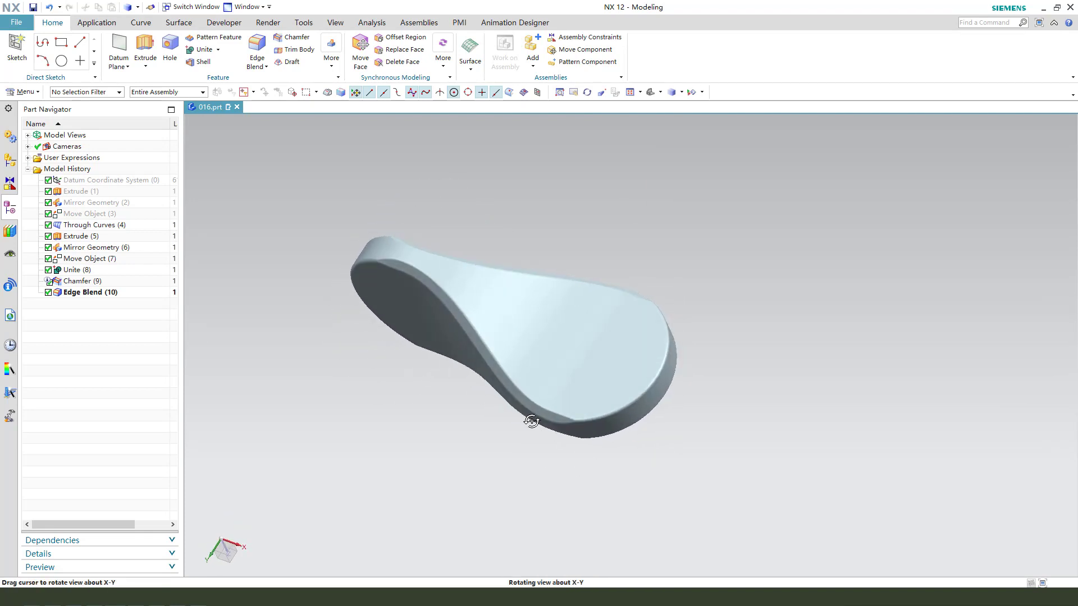
middle_drag(682, 384, 805, 428)
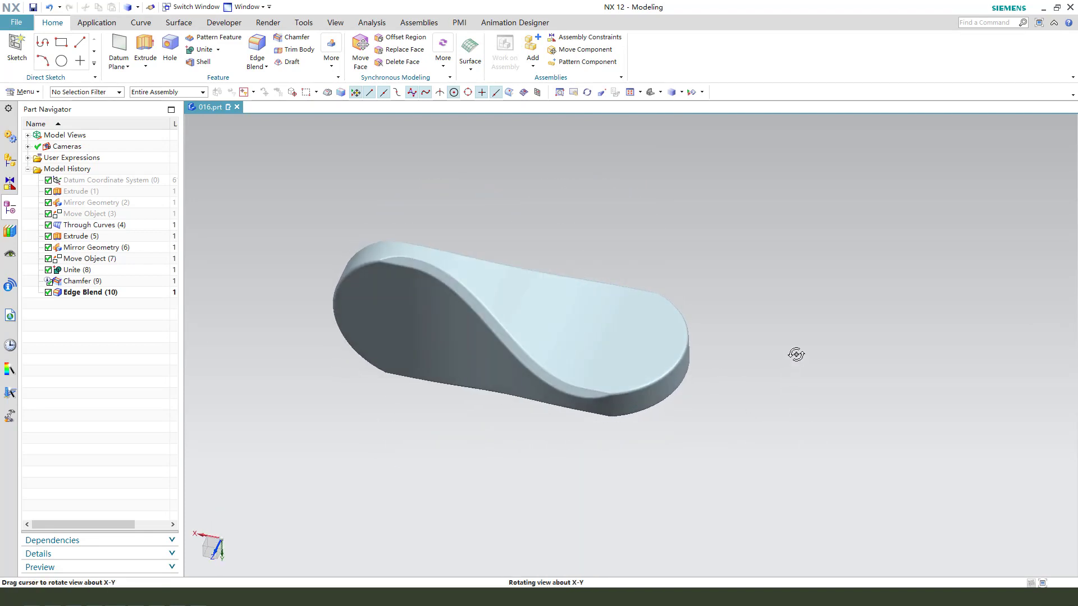